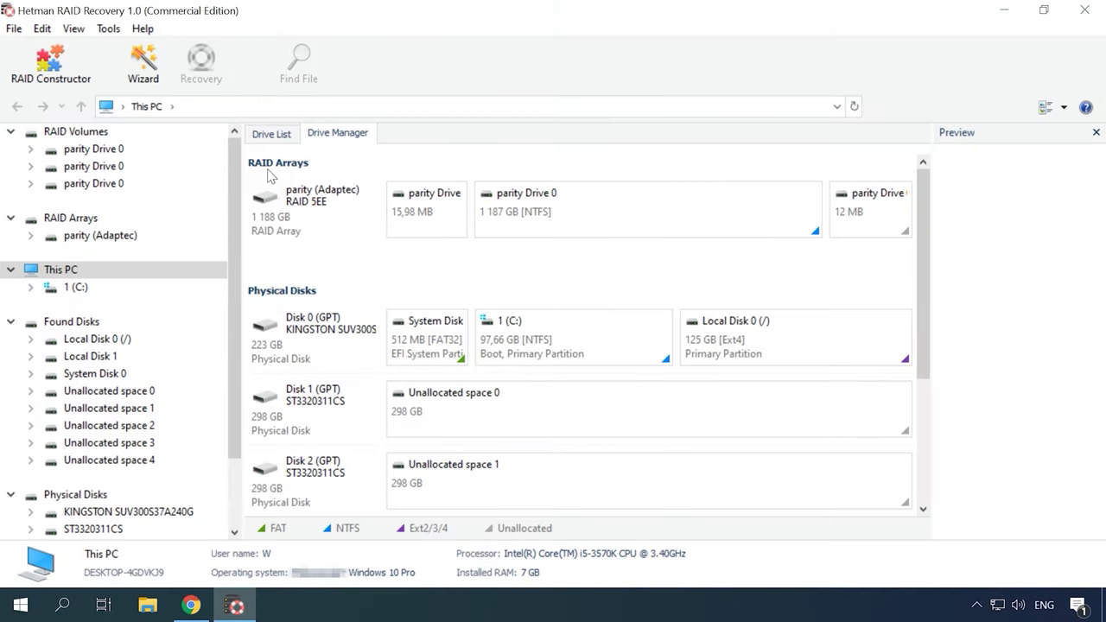
# Open the 1 187 GB NTFS partition of the parity (Adaptec) array and analyse it with a fast scan
pyautogui.click(288, 217)
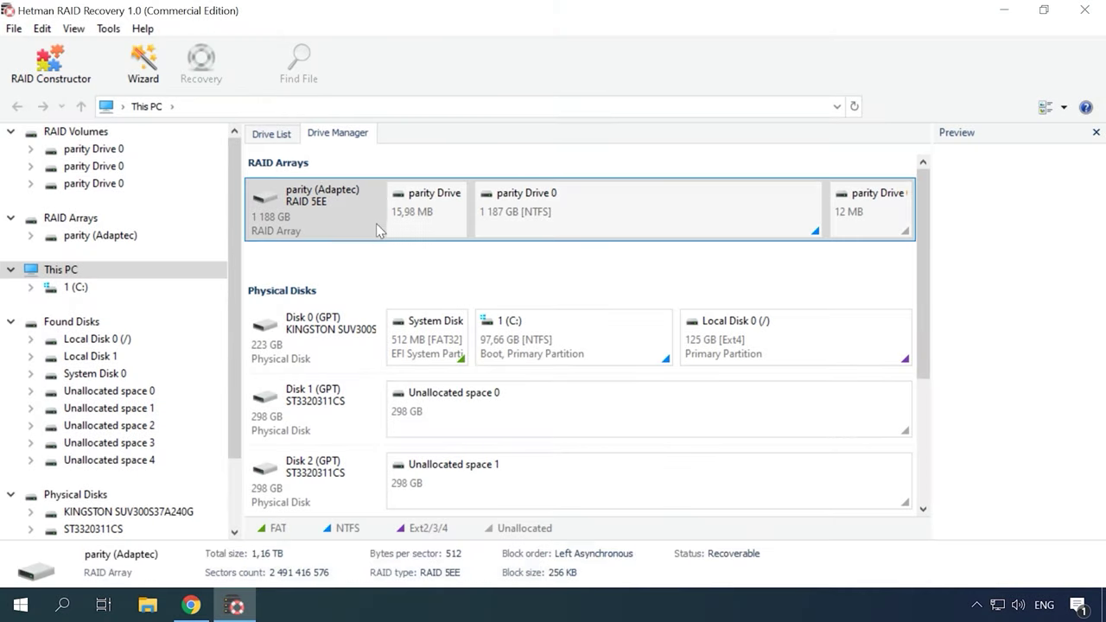
pyautogui.click(601, 212)
pyautogui.rightClick(602, 211)
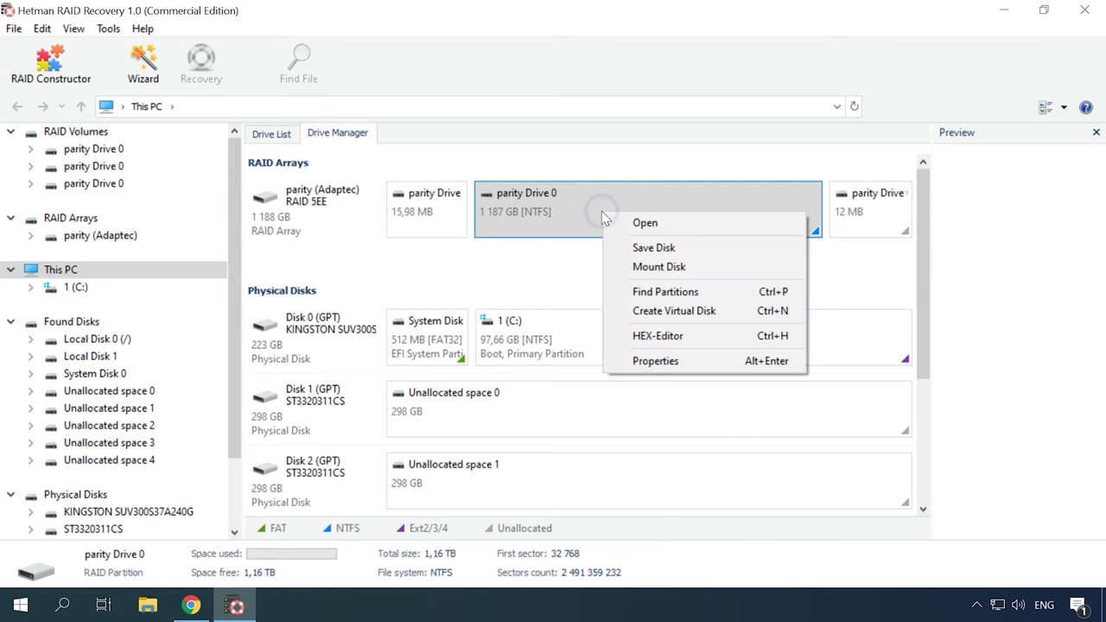
pyautogui.click(659, 226)
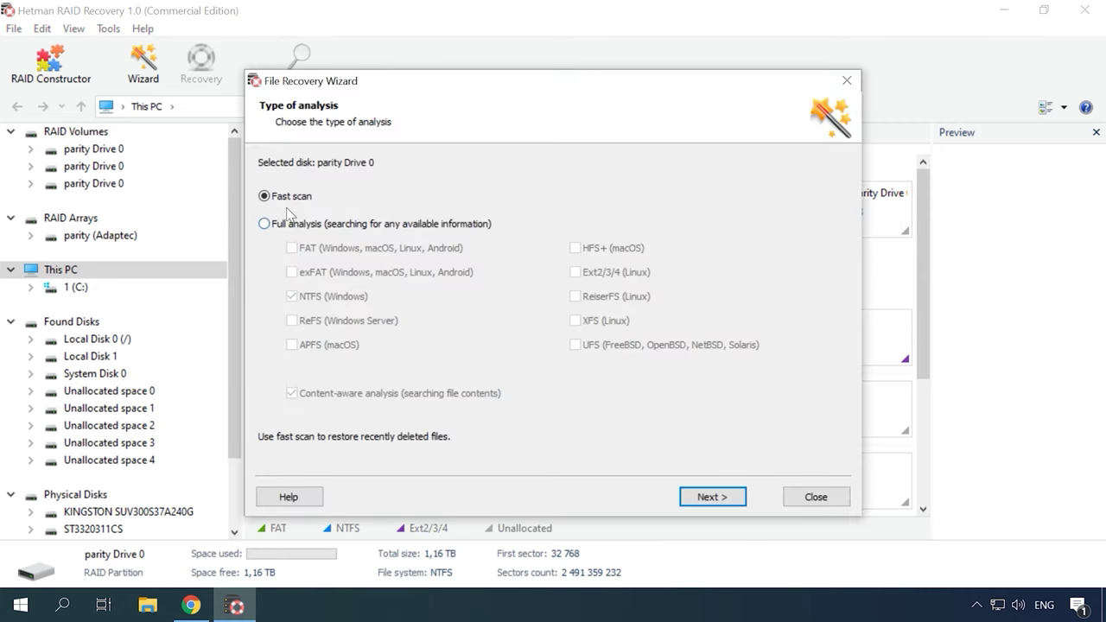
pyautogui.click(689, 505)
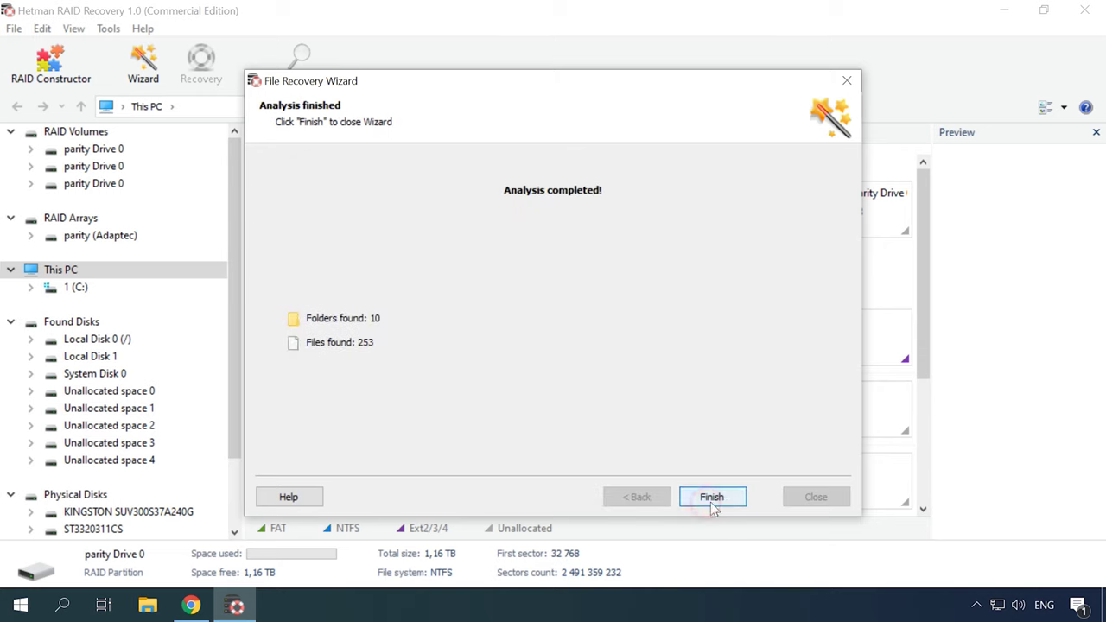
pyautogui.click(690, 504)
# Select all found items except Content-Aware Analysis, $ System Data, System Volume Information and $RECYCLE.BIN
pyautogui.hotkey('ctrl', 'a')
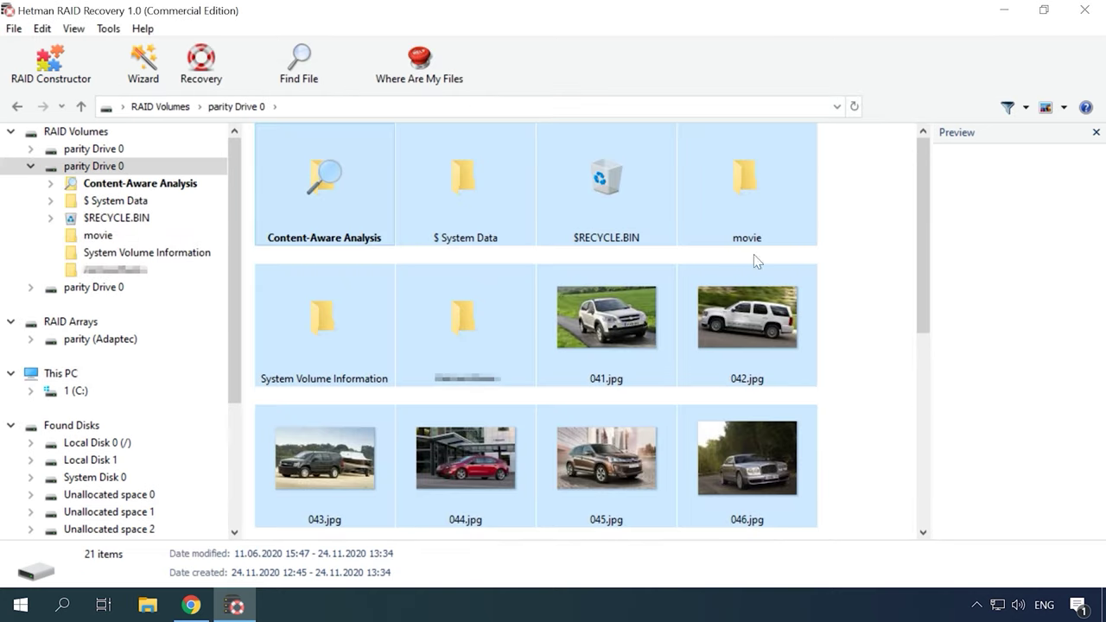
pyautogui.keyDown('ctrl'); pyautogui.click(316, 319); pyautogui.keyUp('ctrl')
pyautogui.keyDown('ctrl'); pyautogui.click(316, 245); pyautogui.keyUp('ctrl')
pyautogui.keyDown('ctrl'); pyautogui.click(482, 217); pyautogui.keyUp('ctrl')
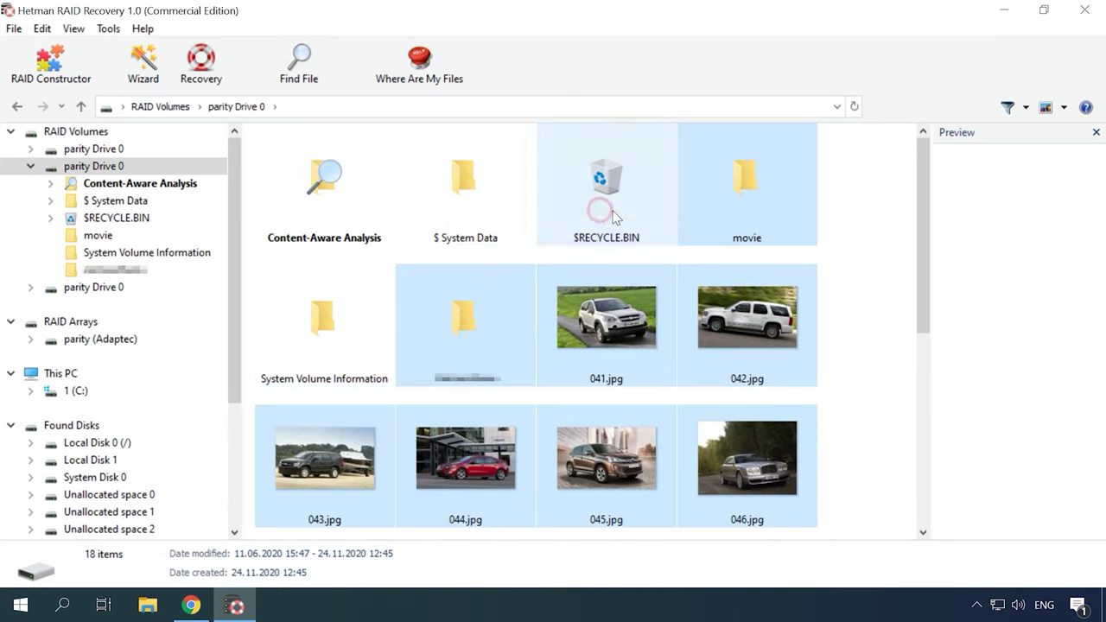
pyautogui.keyDown('ctrl'); pyautogui.click(605, 182); pyautogui.keyUp('ctrl')
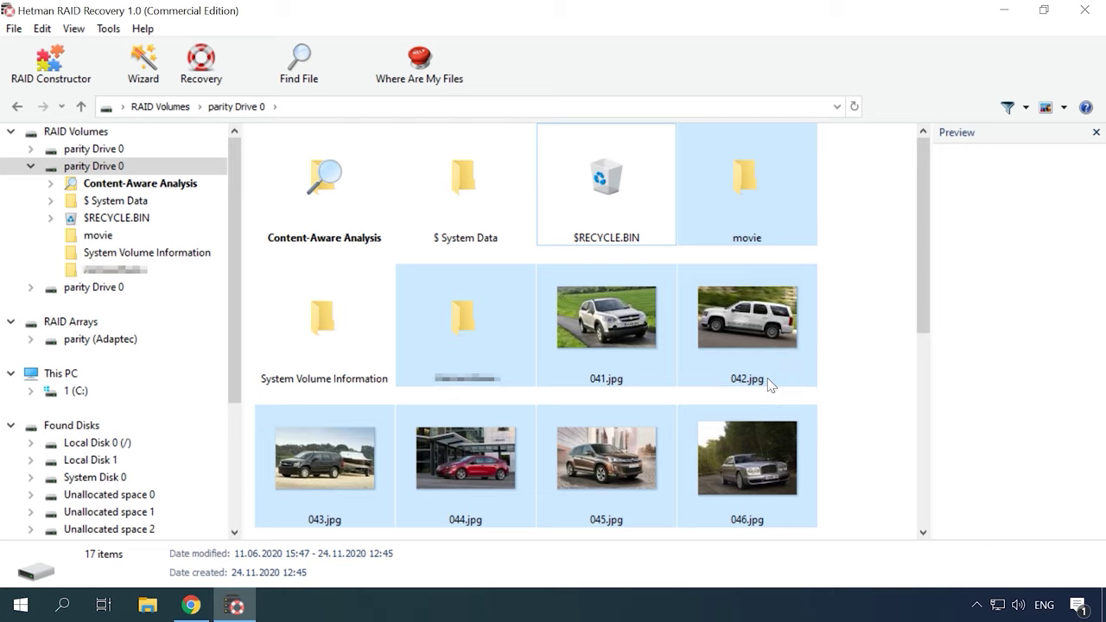
# Recover the selected files to hard disk at C:\1\ and open that folder in File Explorer
pyautogui.click(204, 87)
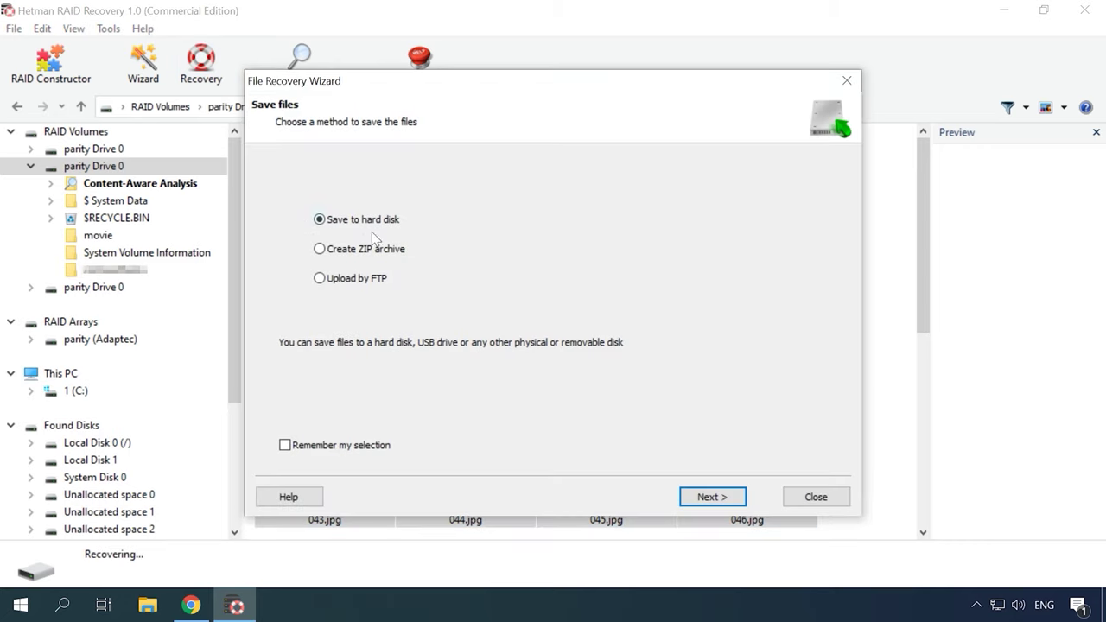
pyautogui.click(716, 499)
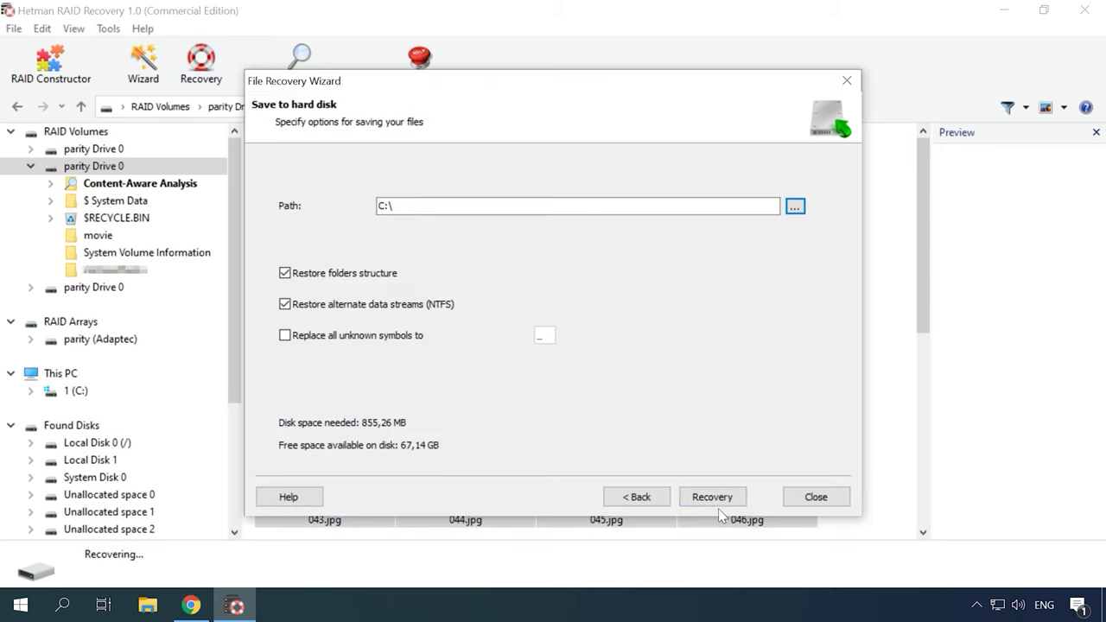
pyautogui.click(434, 206)
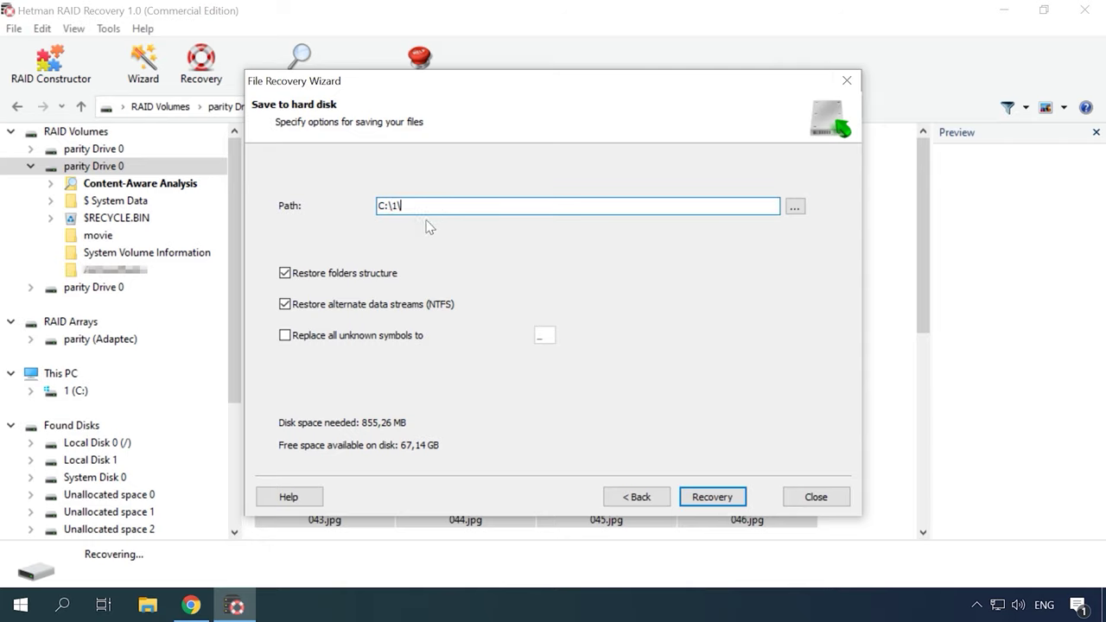
pyautogui.click(713, 498)
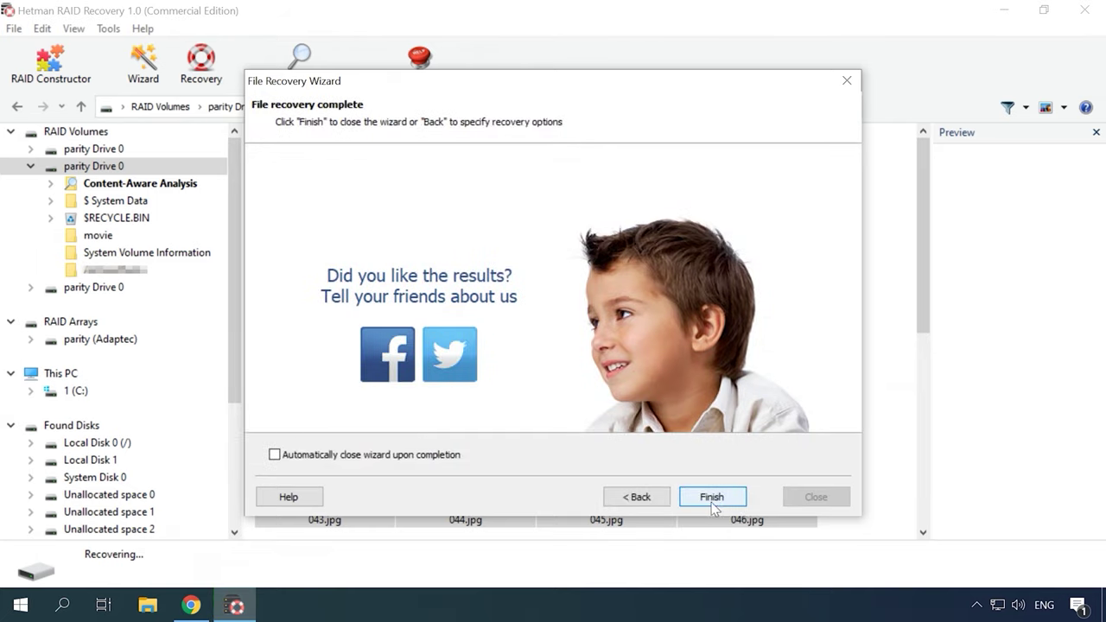
pyautogui.click(712, 497)
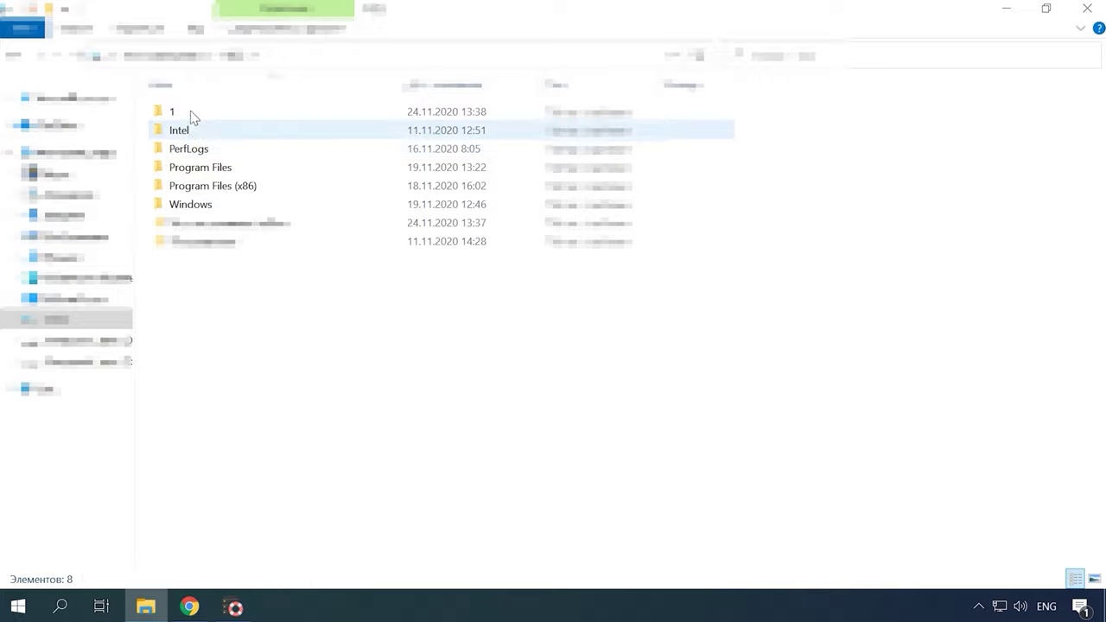
pyautogui.doubleClick(191, 109)
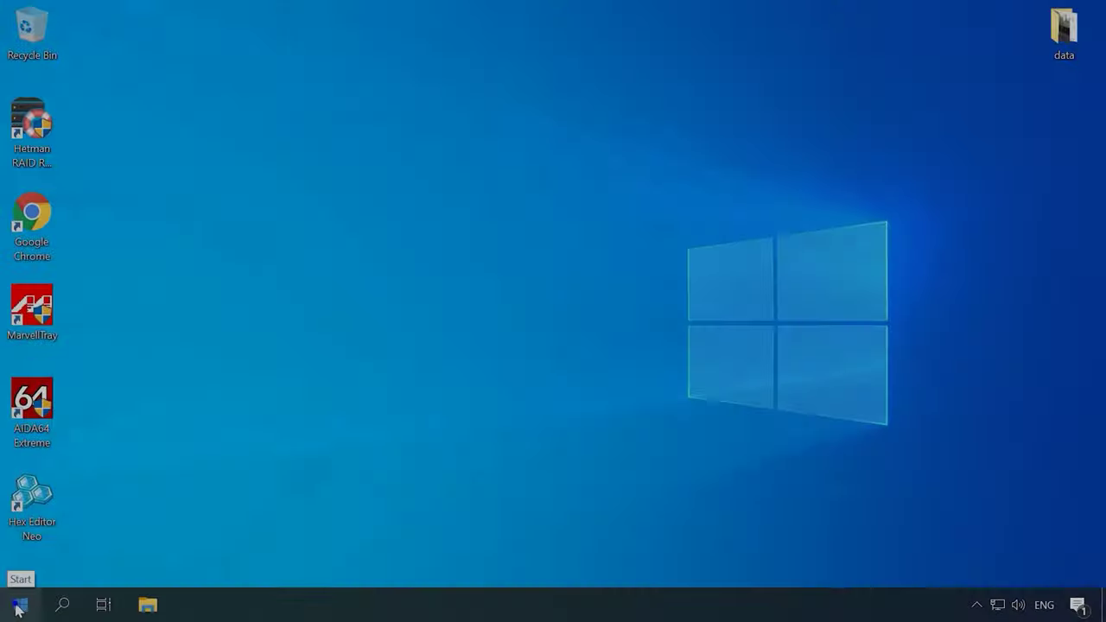
# Examine the disks and volumes in Windows Disk Management without initialising Disk 5, and close it
pyautogui.rightClick(19, 608)
pyautogui.click(65, 294)
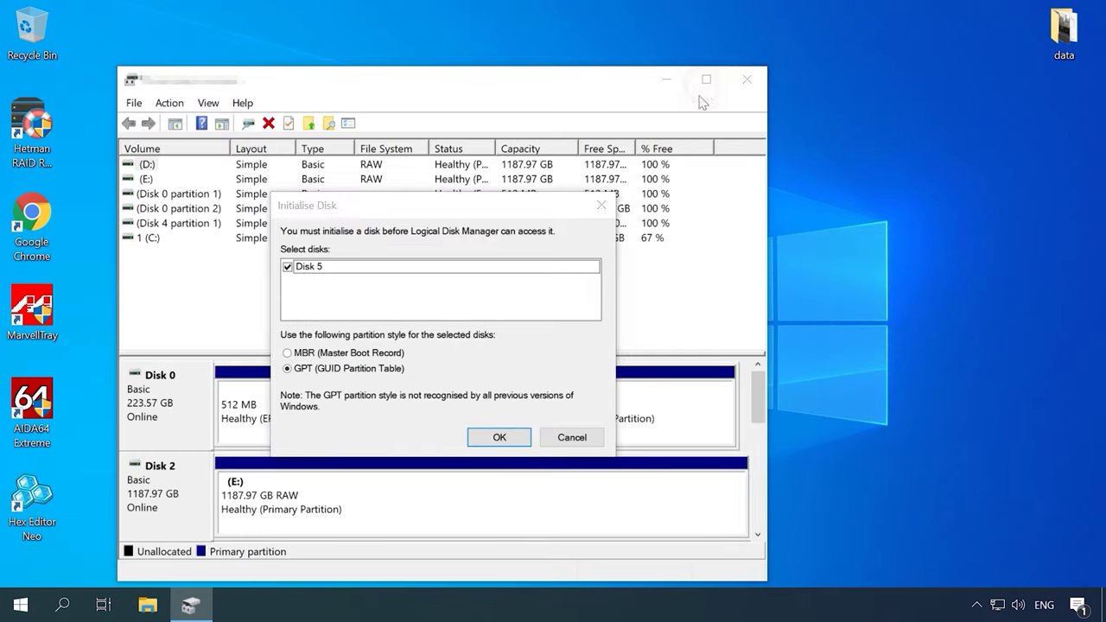
pyautogui.click(567, 439)
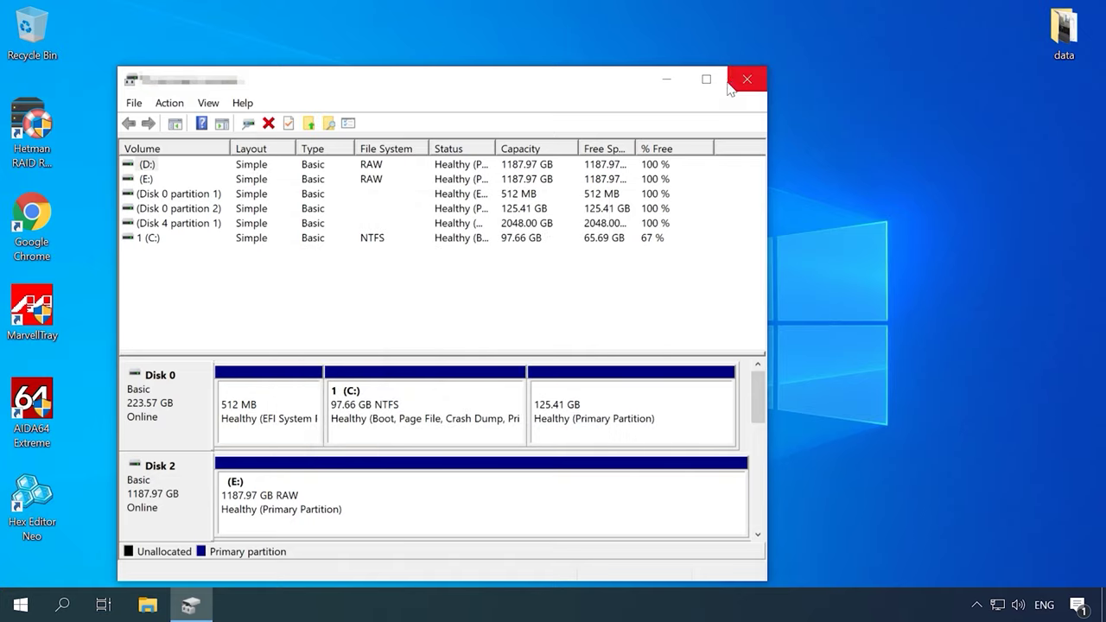
pyautogui.click(707, 85)
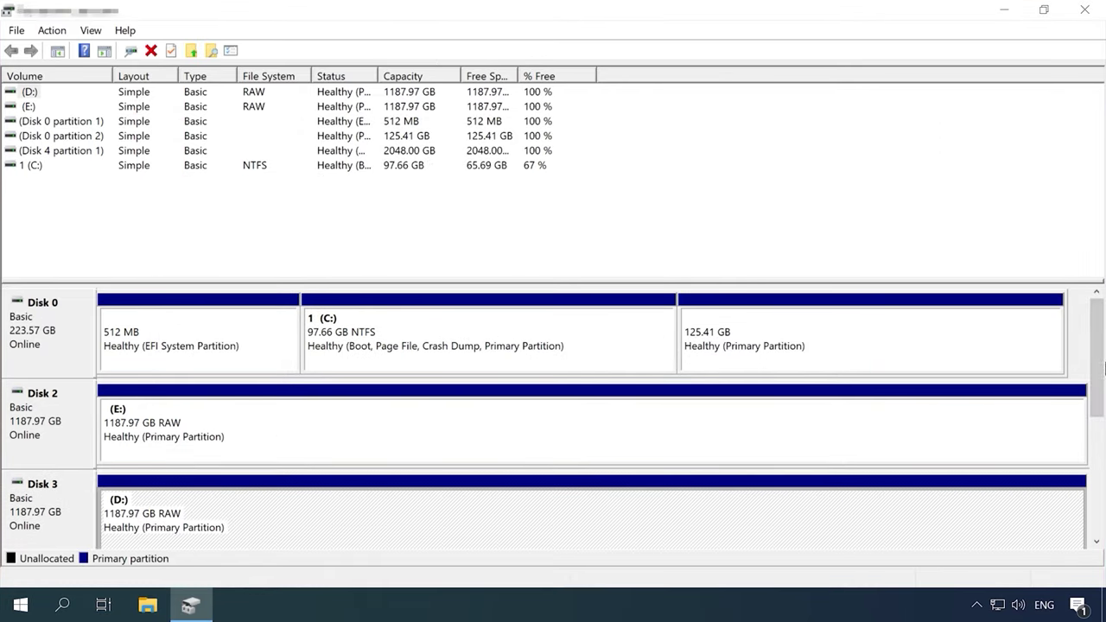
pyautogui.moveTo(1098, 345)
pyautogui.mouseDown()
pyautogui.moveTo(1103, 480)
pyautogui.moveTo(1104, 358)
pyautogui.mouseUp()
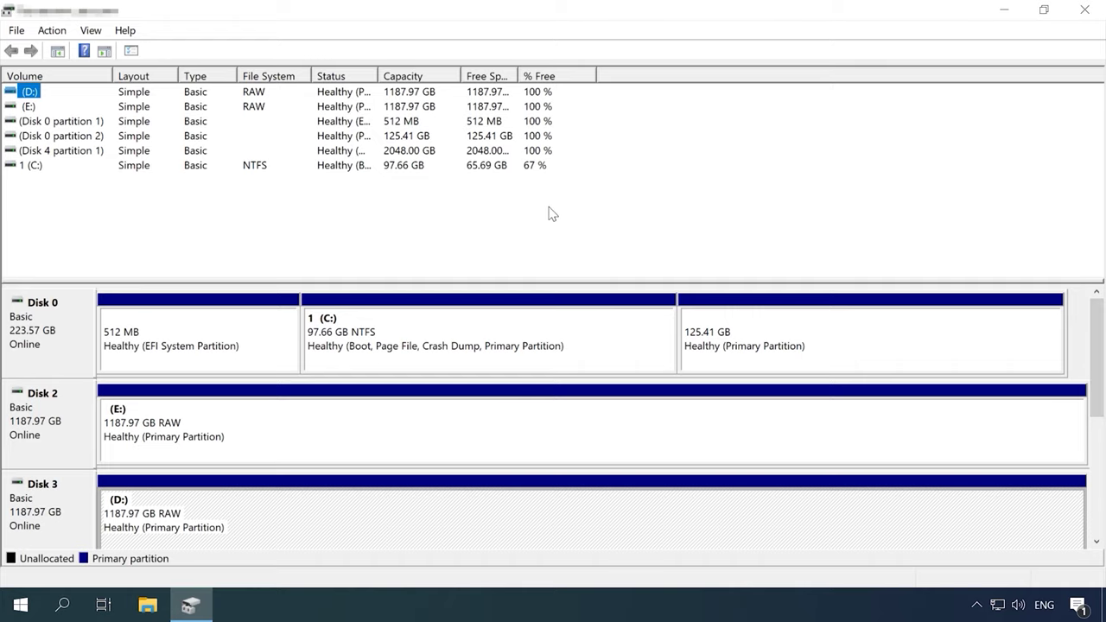
pyautogui.click(1085, 10)
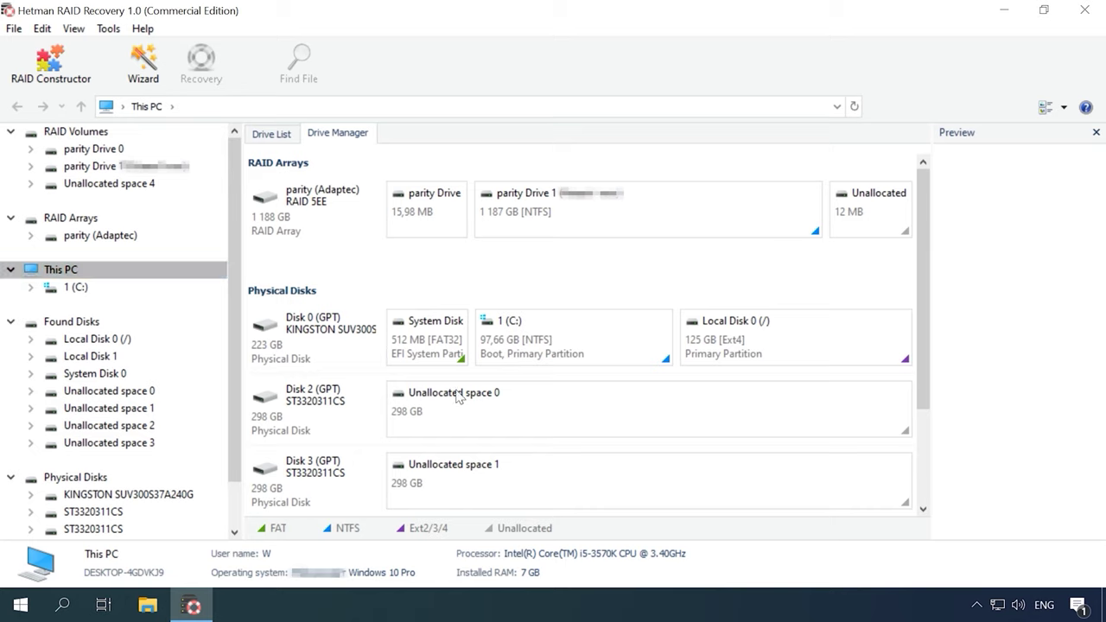
# Open the parity Drive 1 NTFS partition of the Adaptec array and analyse it with a fast scan
pyautogui.click(354, 231)
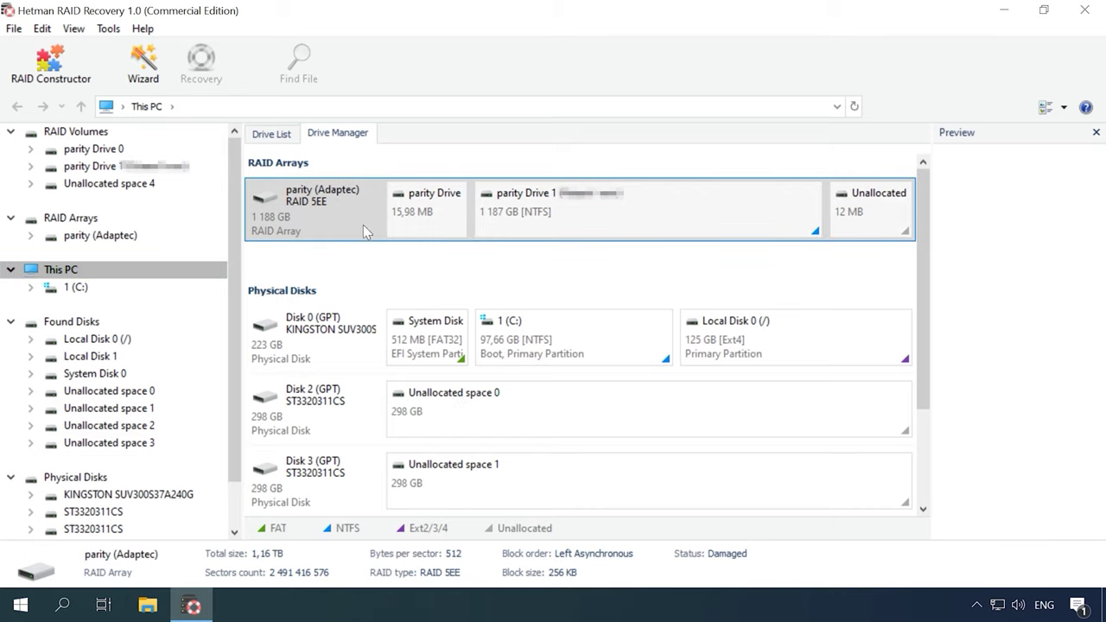
pyautogui.rightClick(642, 223)
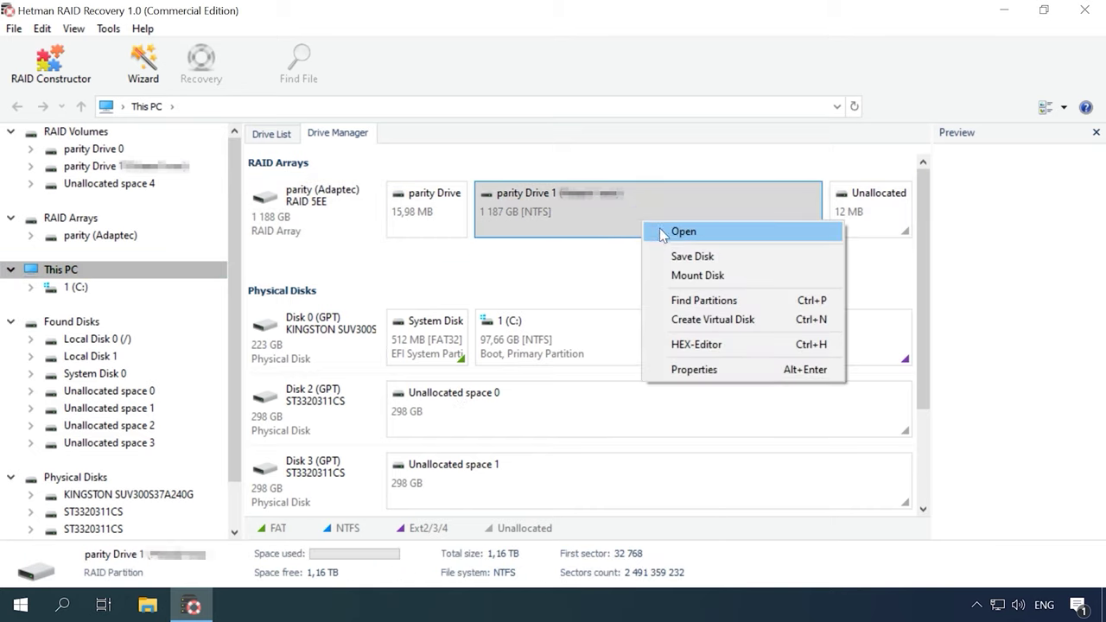
pyautogui.click(691, 232)
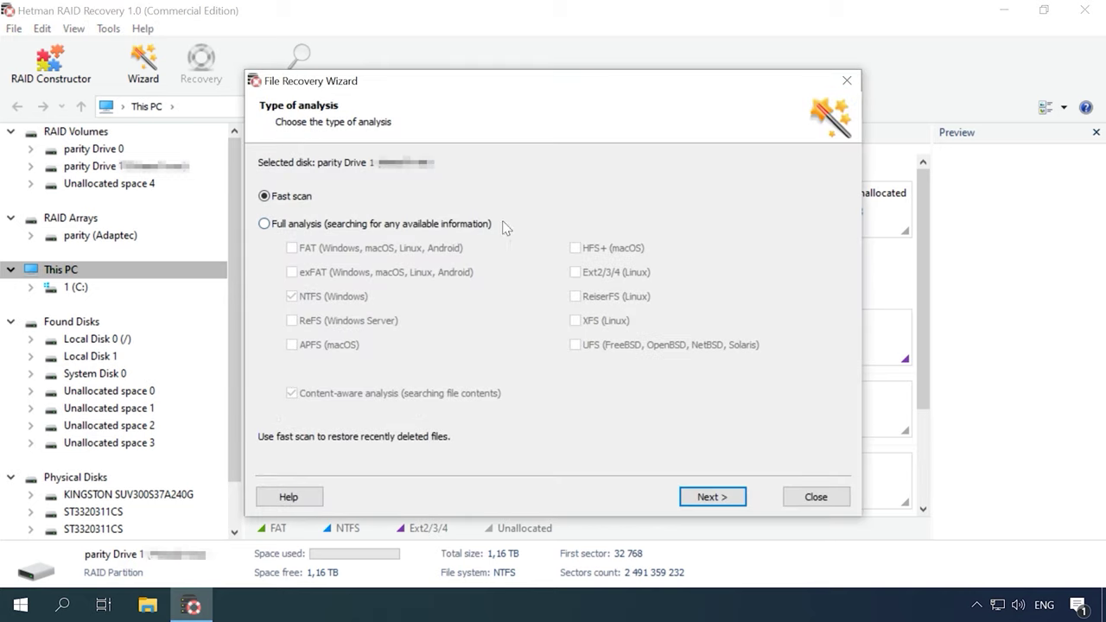
pyautogui.click(706, 497)
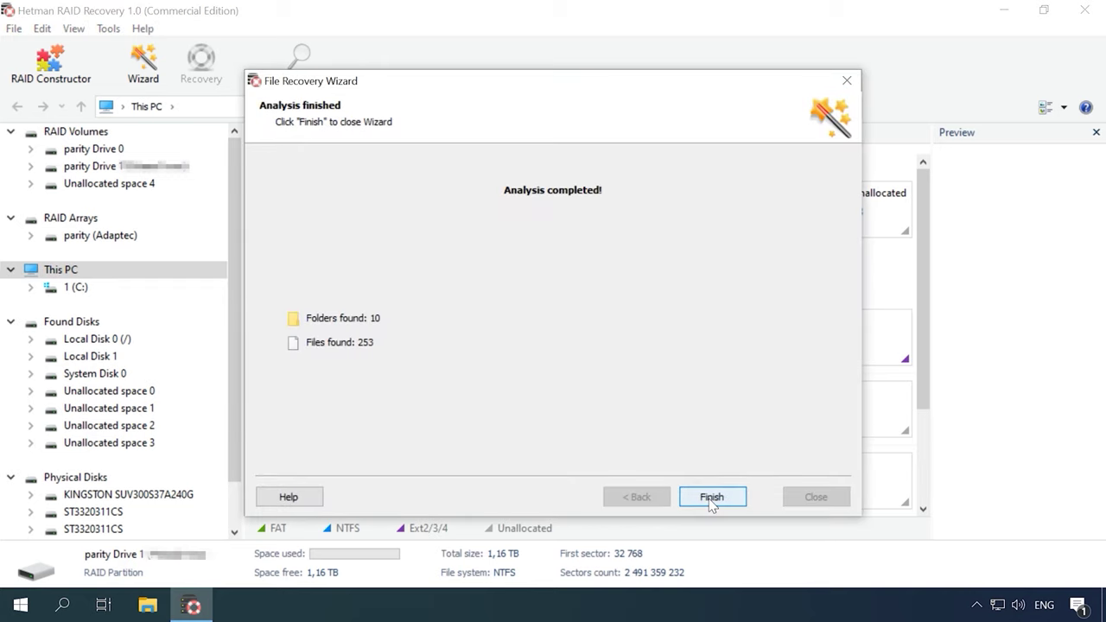
pyautogui.click(711, 498)
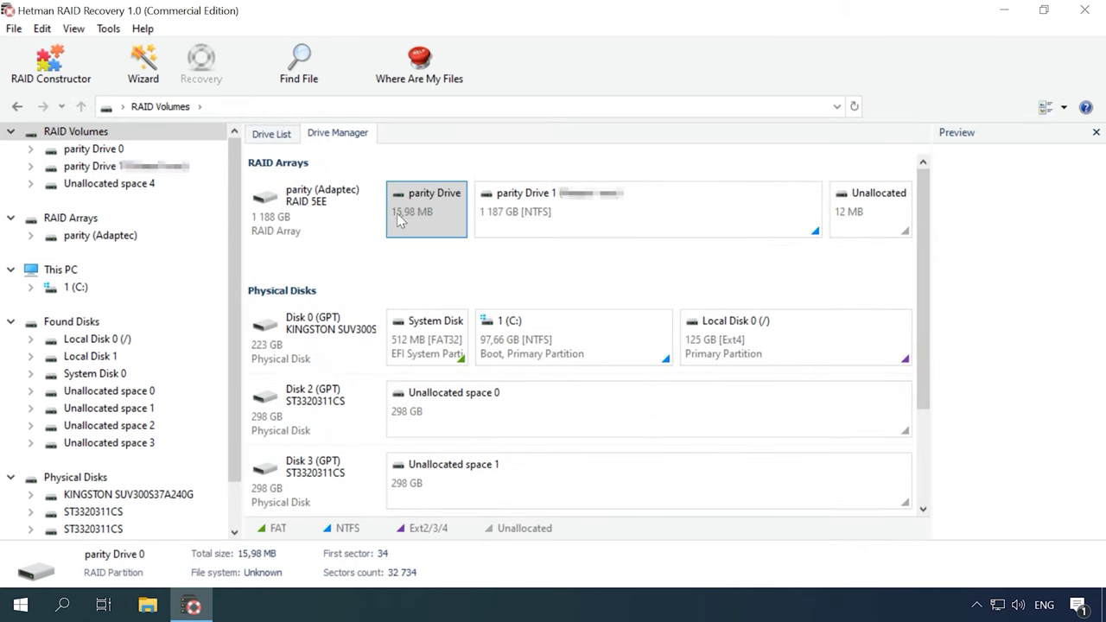
# Start RAID Constructor and load the parameters of the automatically detected parity (Adaptec) array
pyautogui.click(316, 207)
pyautogui.click(52, 68)
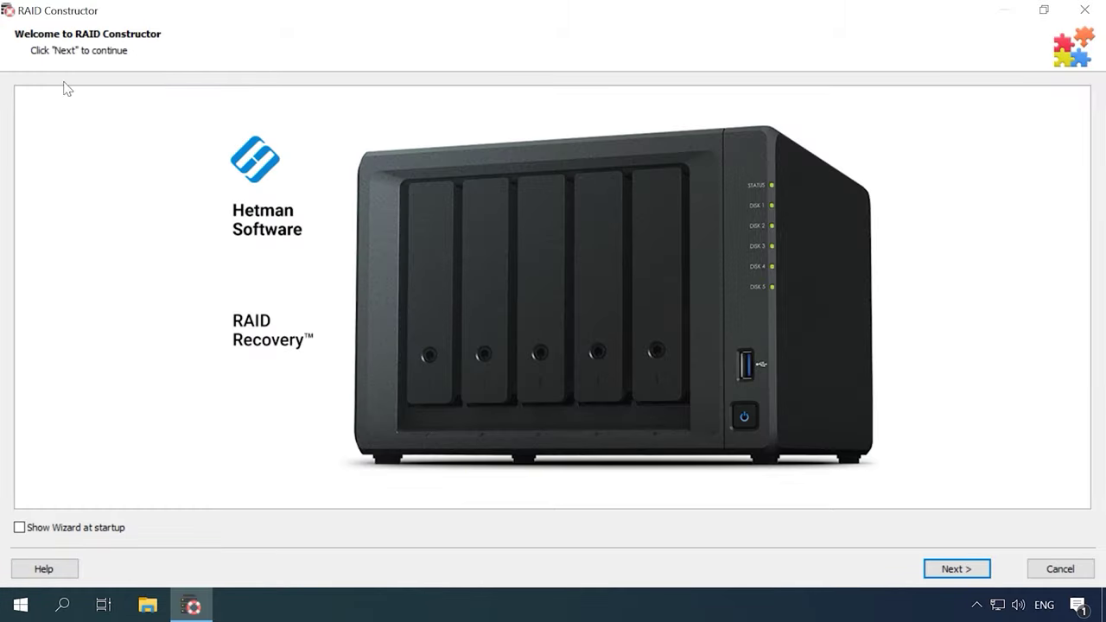
pyautogui.click(955, 574)
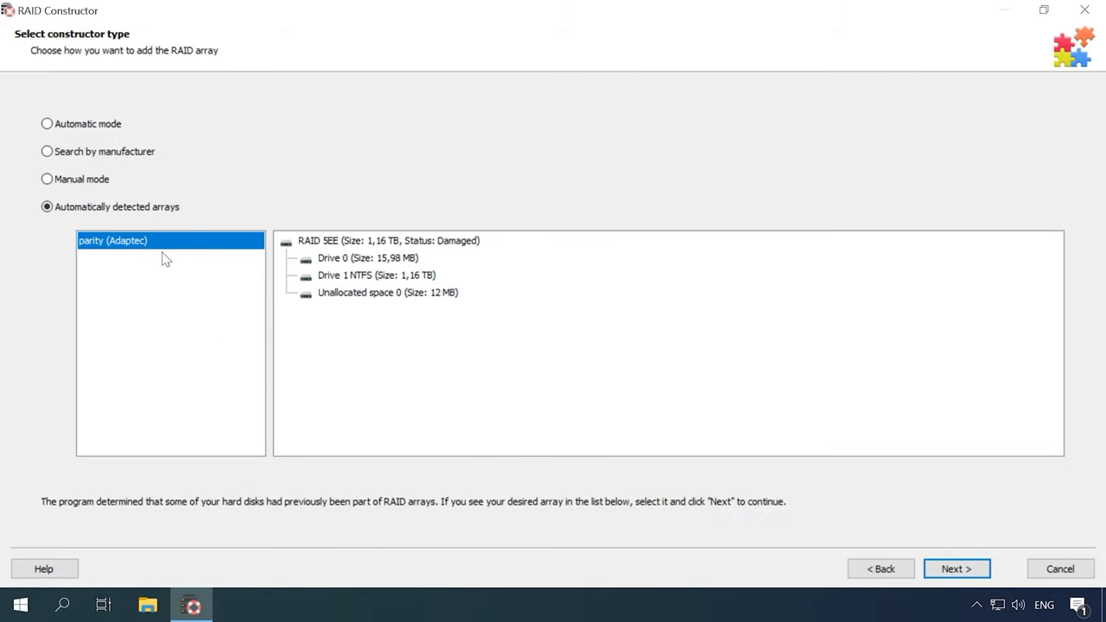
pyautogui.click(90, 183)
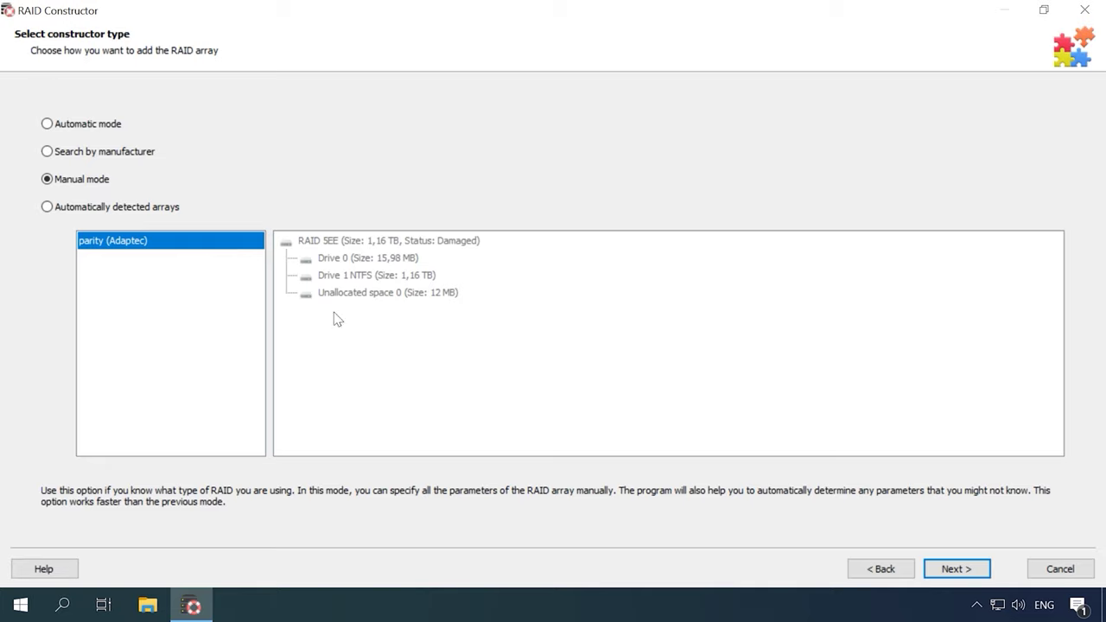
pyautogui.click(131, 206)
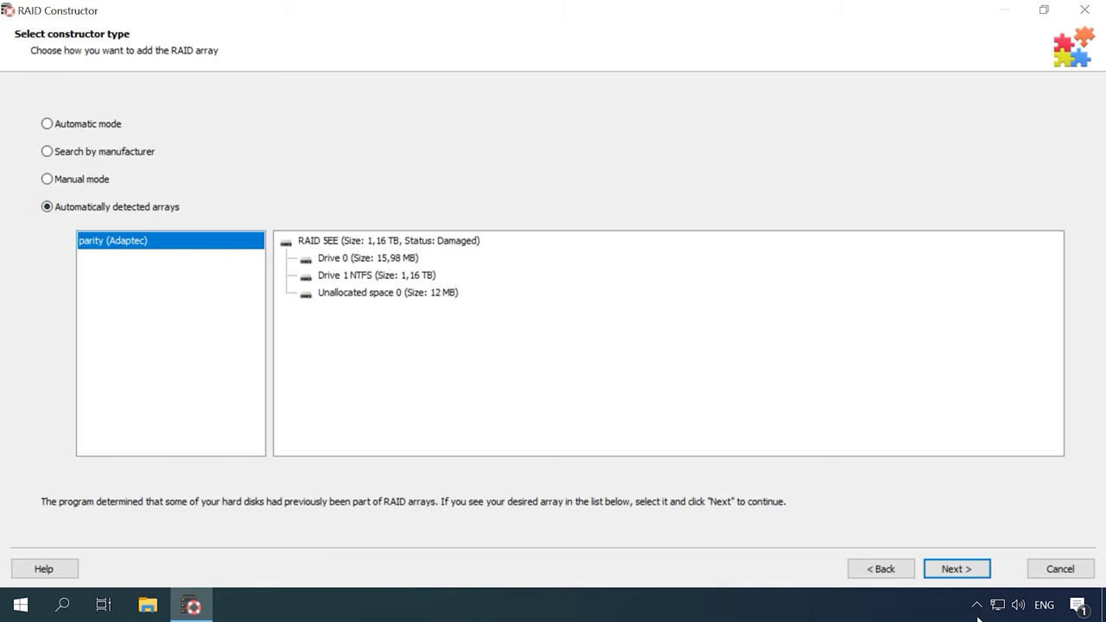
pyautogui.click(975, 573)
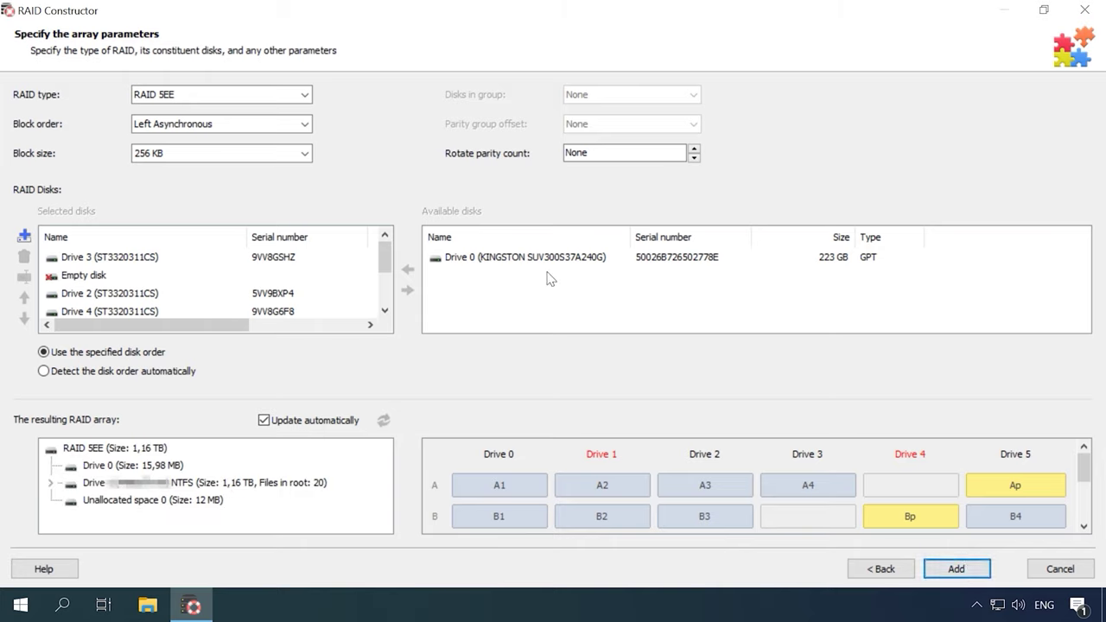
# Review the RAID type, block size and selected disks, and add the array with the specified disk order
pyautogui.click(220, 94)
pyautogui.click(228, 95)
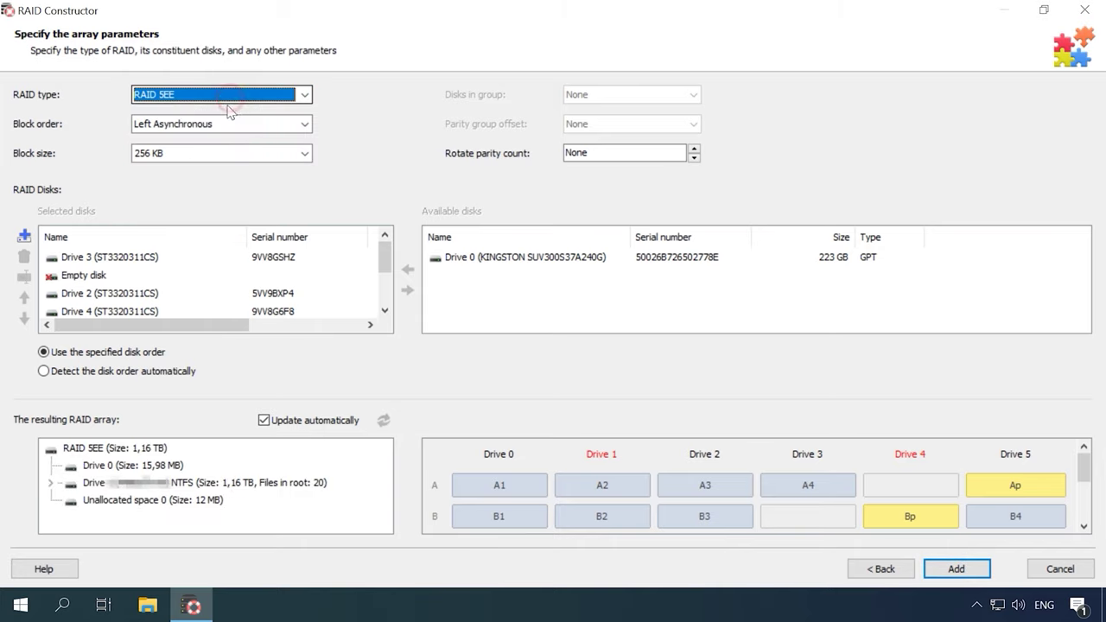
pyautogui.click(222, 153)
pyautogui.click(218, 153)
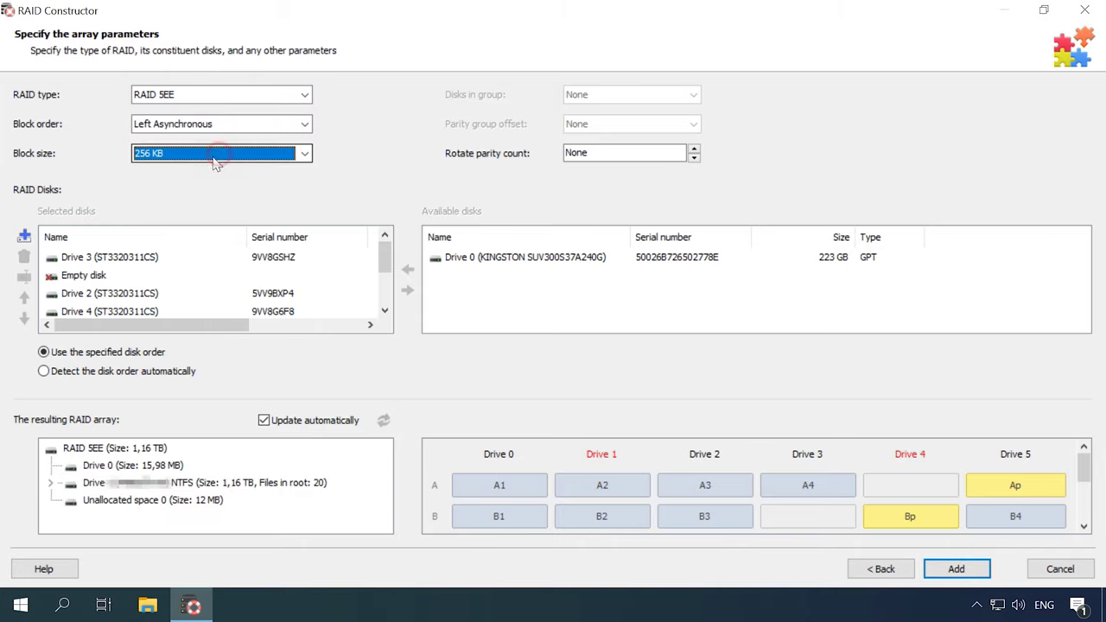
pyautogui.scroll(-2, 126, 283)
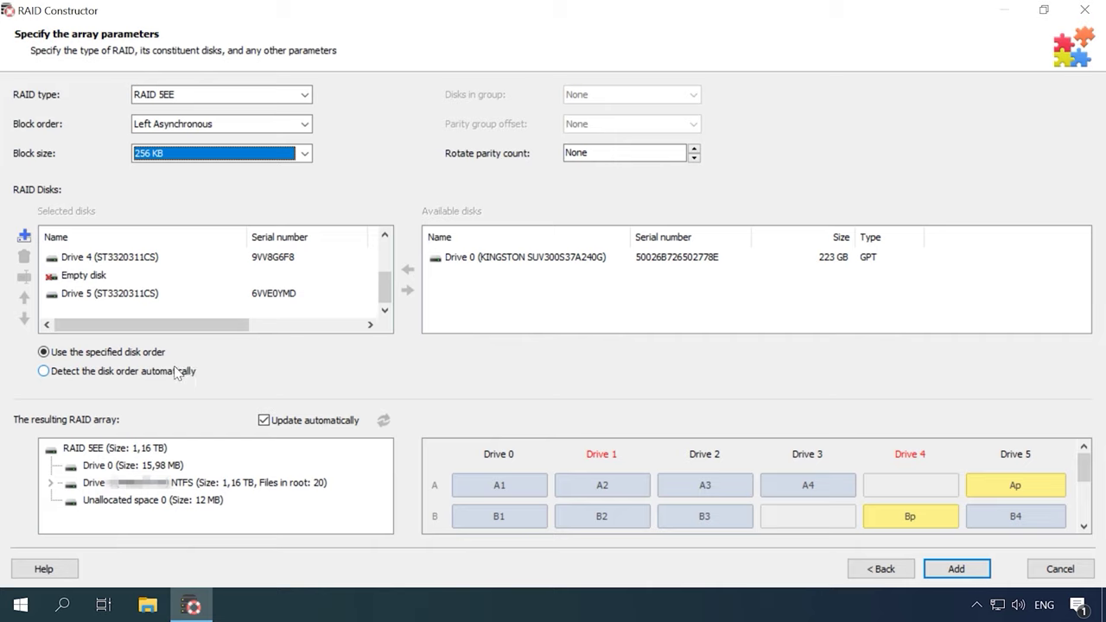
pyautogui.click(957, 570)
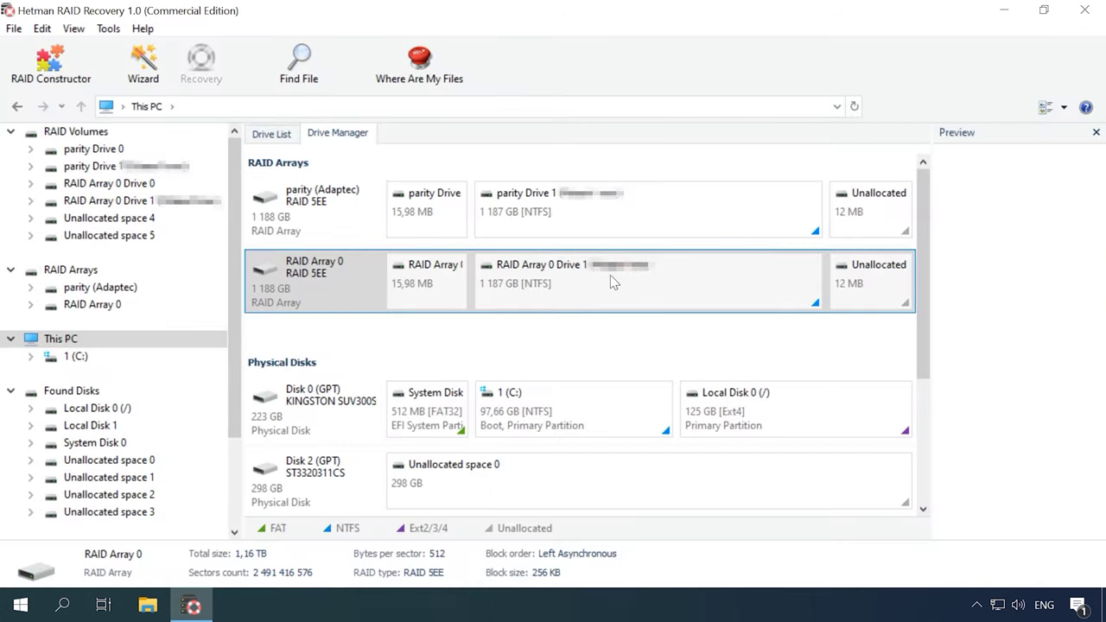
# Open the RAID Array 0 Drive 1 partition and analyse it with a fast scan
pyautogui.rightClick(611, 275)
pyautogui.click(655, 289)
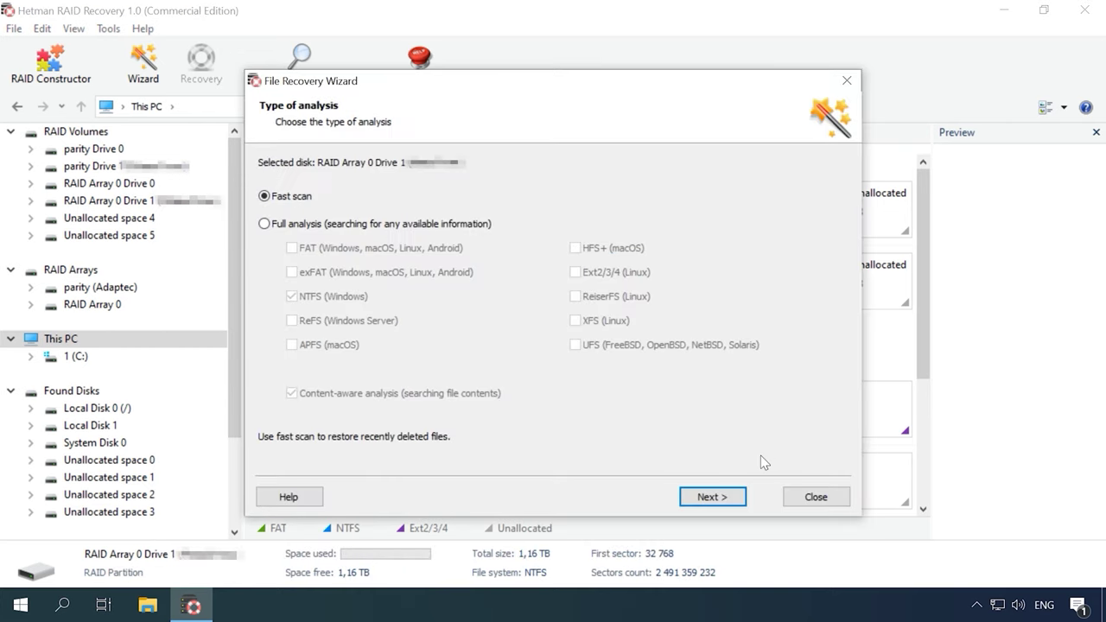
pyautogui.click(729, 498)
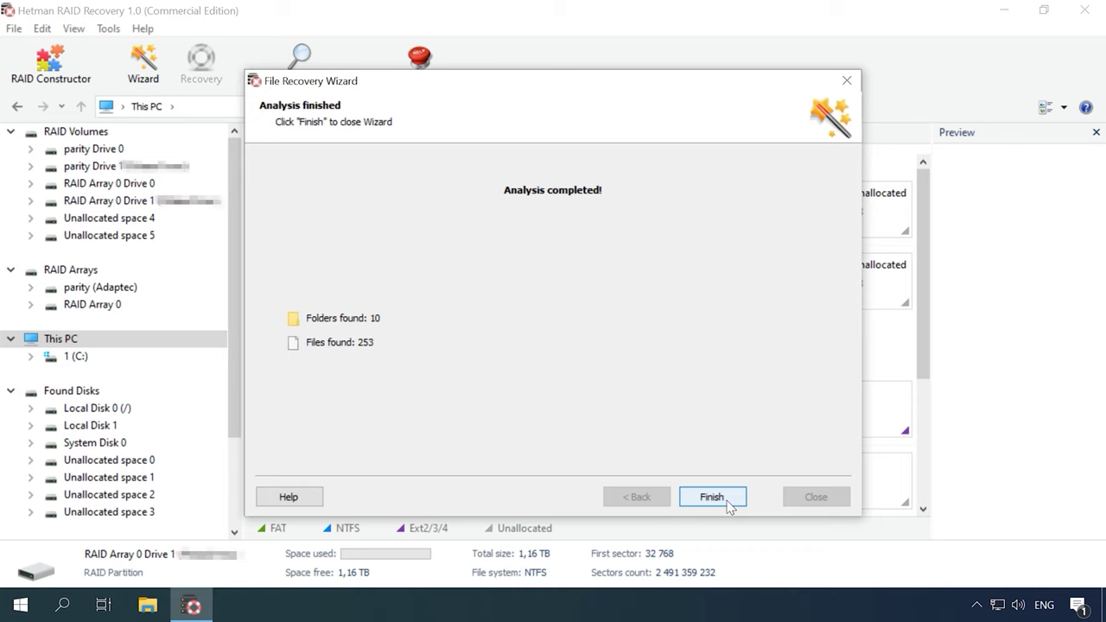
pyautogui.click(727, 503)
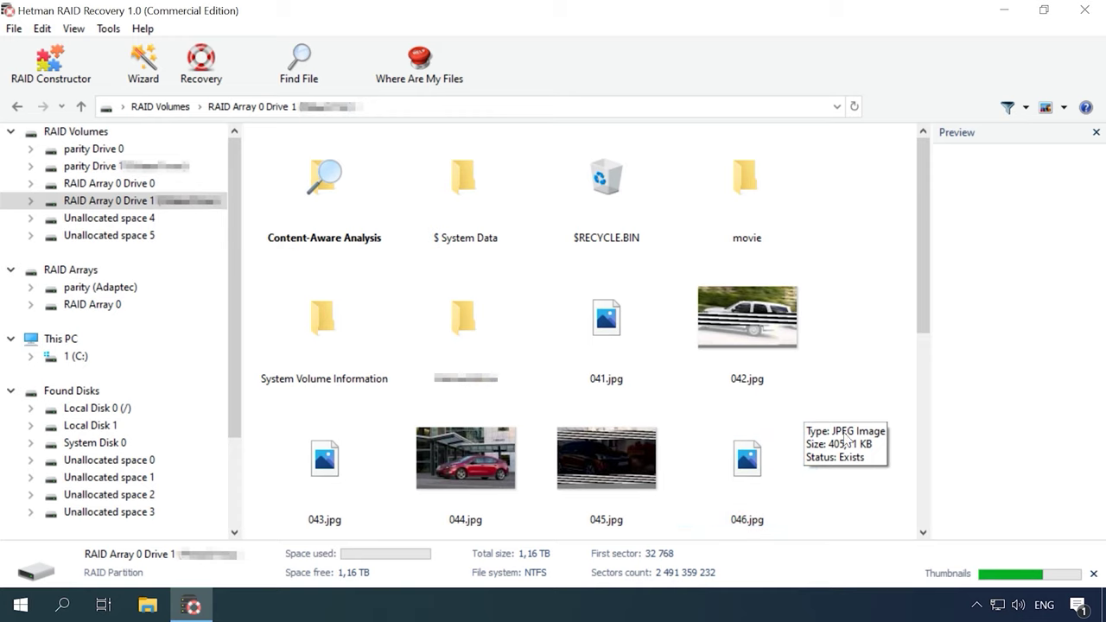
# Run a full analysis of the RAID Array 0 Drive 1 partition for the NTFS file system only, with content-aware analysis turned off
pyautogui.scroll(-2, 845, 441)
pyautogui.scroll(-2, 846, 434)
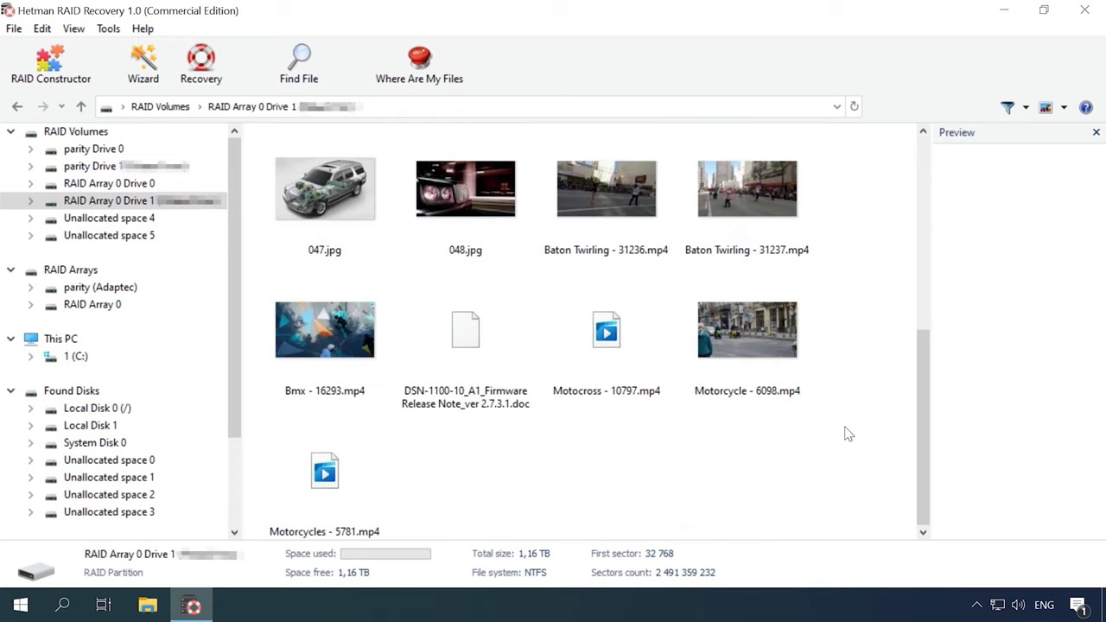
pyautogui.scroll(4, 848, 434)
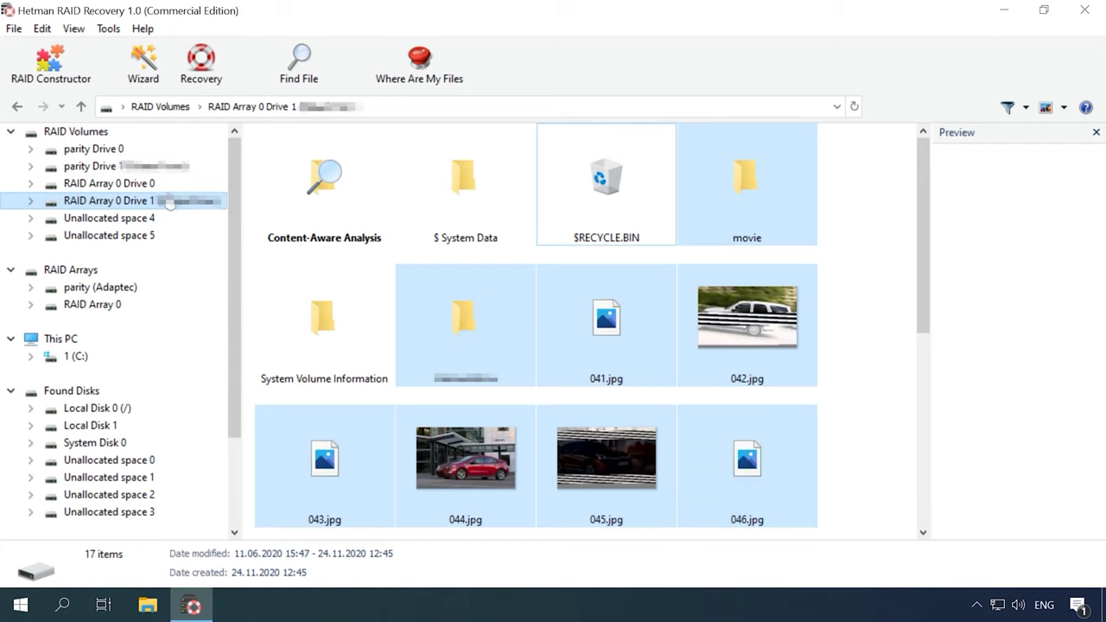
pyautogui.rightClick(145, 196)
pyautogui.click(188, 232)
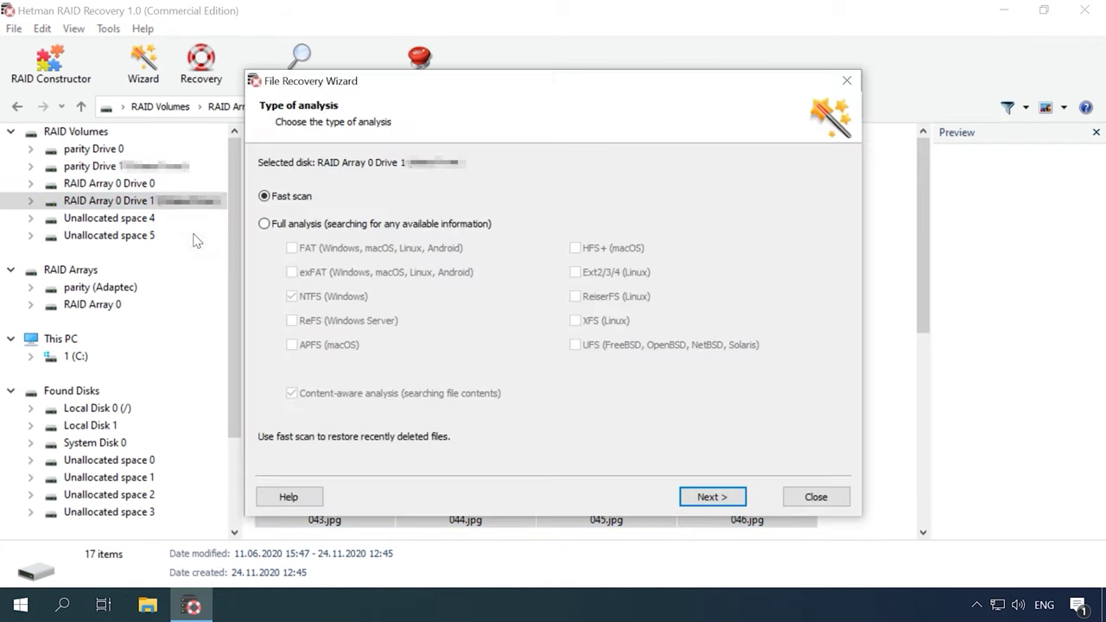
pyautogui.click(309, 226)
pyautogui.click(316, 394)
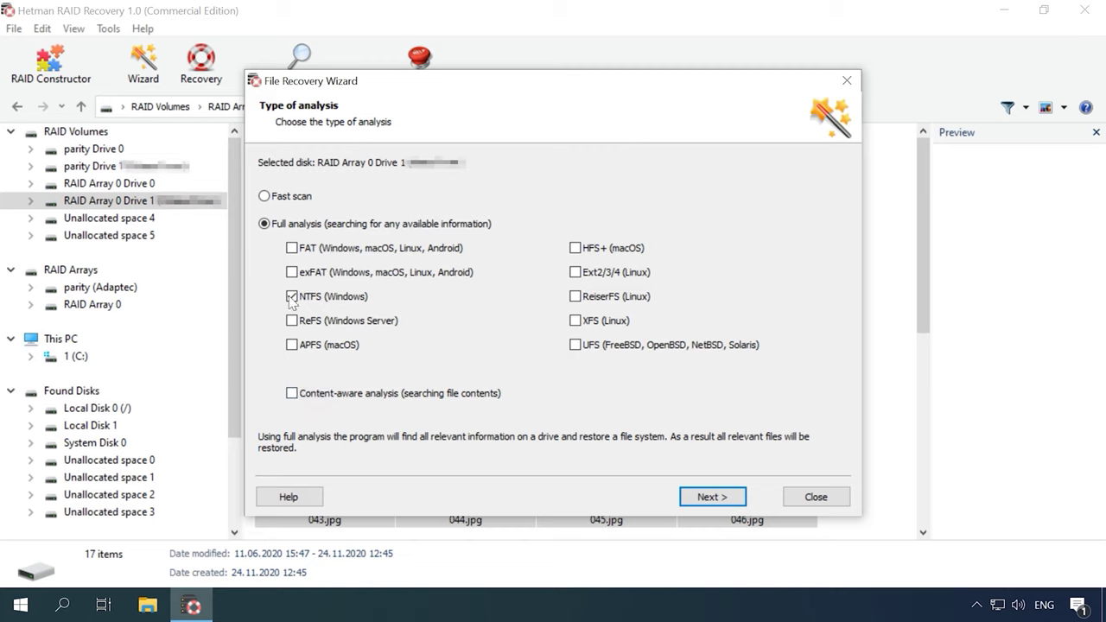
pyautogui.click(714, 498)
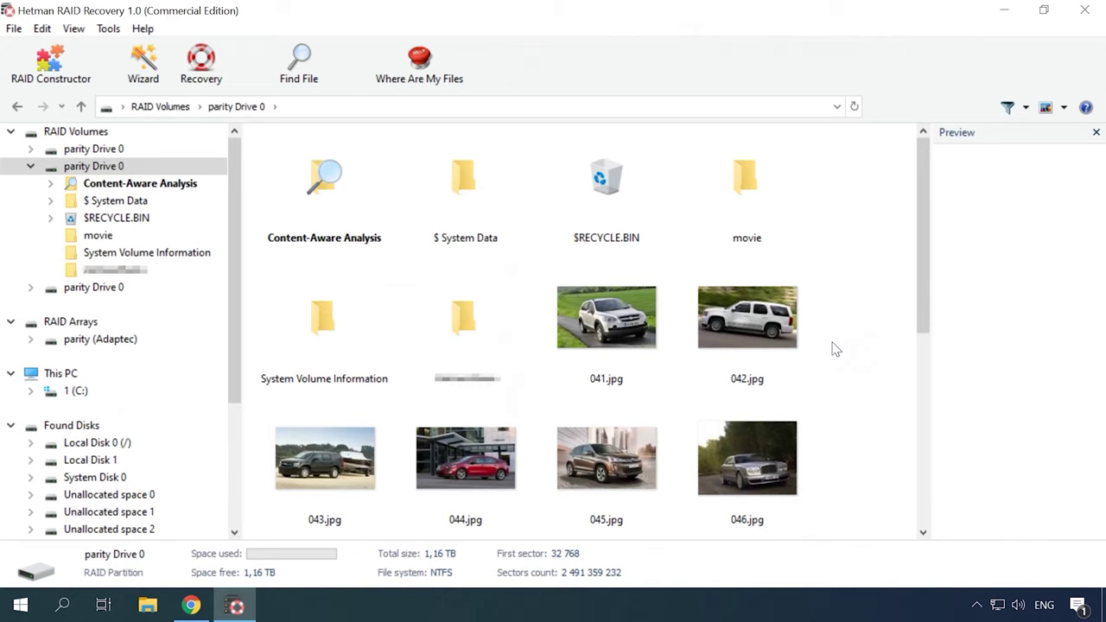
# Select every item on parity Drive 0 except Content-Aware Analysis, $ System Data, $RECYCLE.BIN and System Volume Information
pyautogui.hotkey('ctrl', 'a')
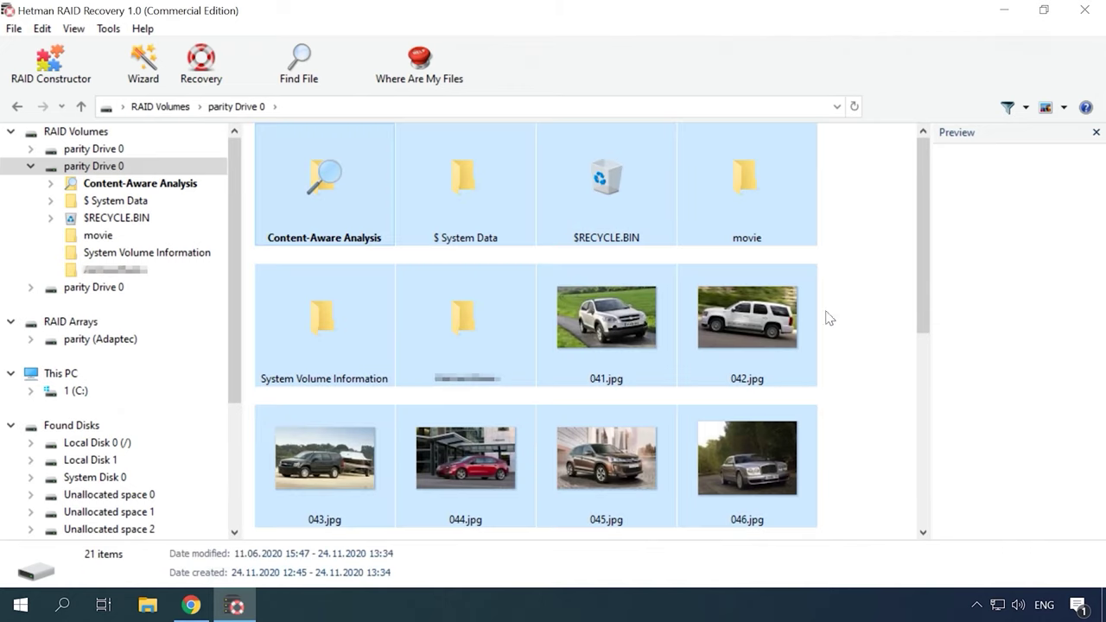
pyautogui.keyDown('ctrl'); pyautogui.click(298, 318); pyautogui.keyUp('ctrl')
pyautogui.keyDown('ctrl'); pyautogui.click(321, 208); pyautogui.keyUp('ctrl')
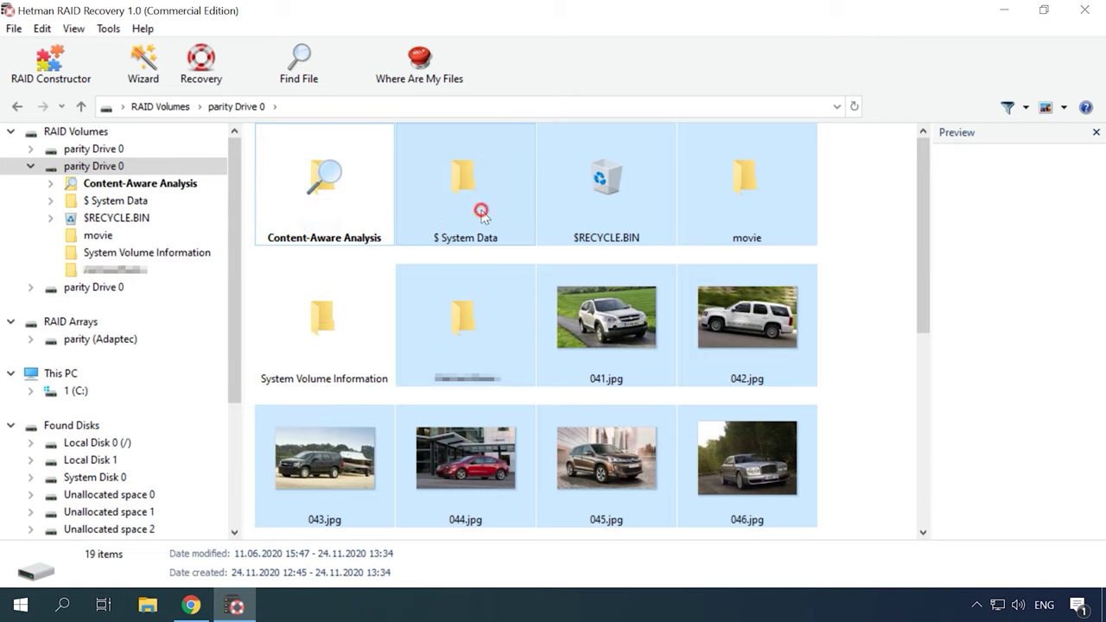
pyautogui.keyDown('ctrl'); pyautogui.click(454, 156); pyautogui.keyUp('ctrl')
pyautogui.keyDown('ctrl'); pyautogui.click(638, 219); pyautogui.keyUp('ctrl')
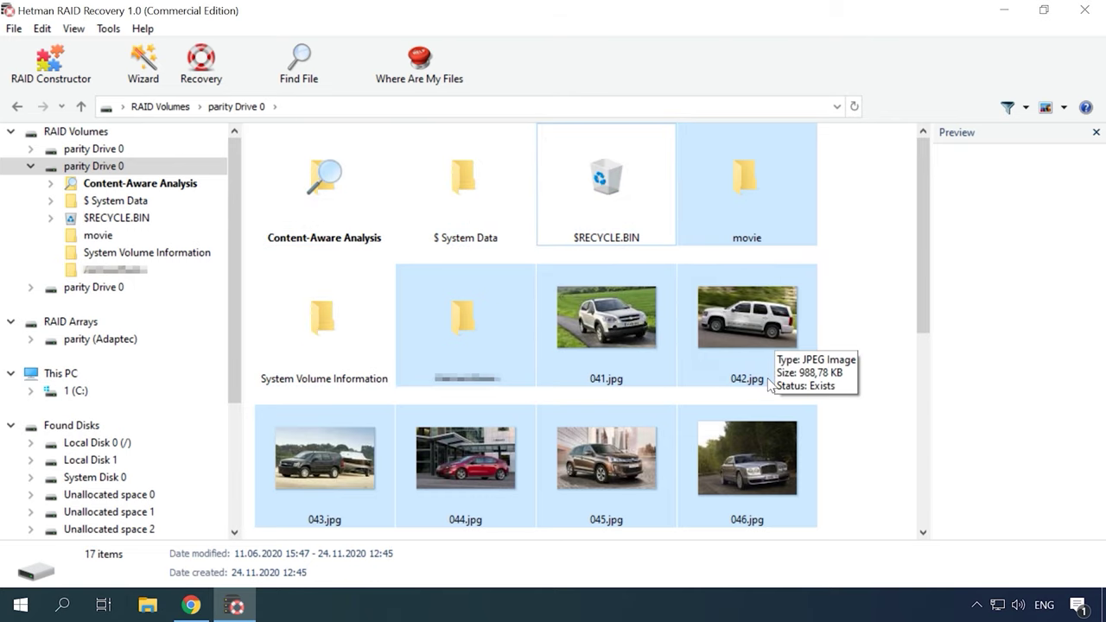
# Recover the selected files to the hard disk folder C:\1\ and finish the recovery wizard
pyautogui.click(205, 90)
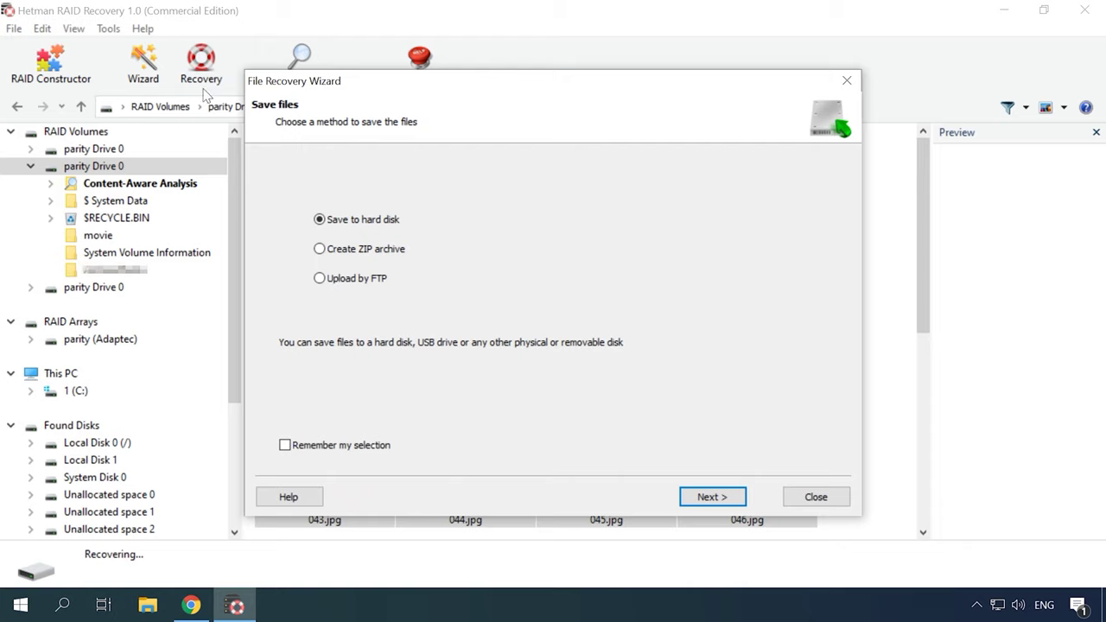
pyautogui.click(707, 497)
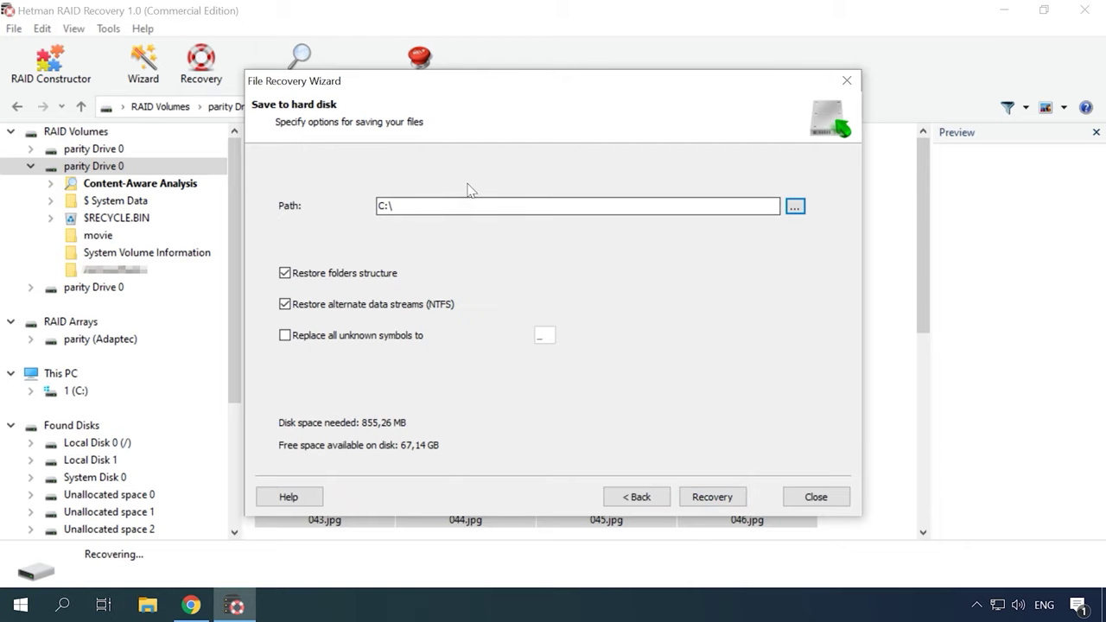
pyautogui.click(434, 207)
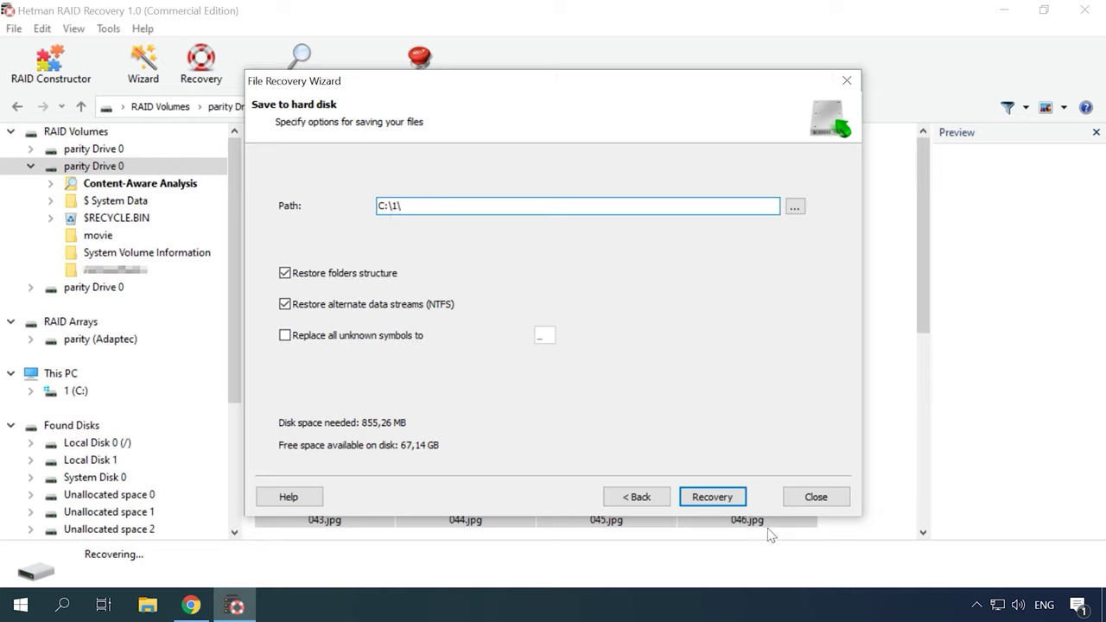
pyautogui.click(712, 499)
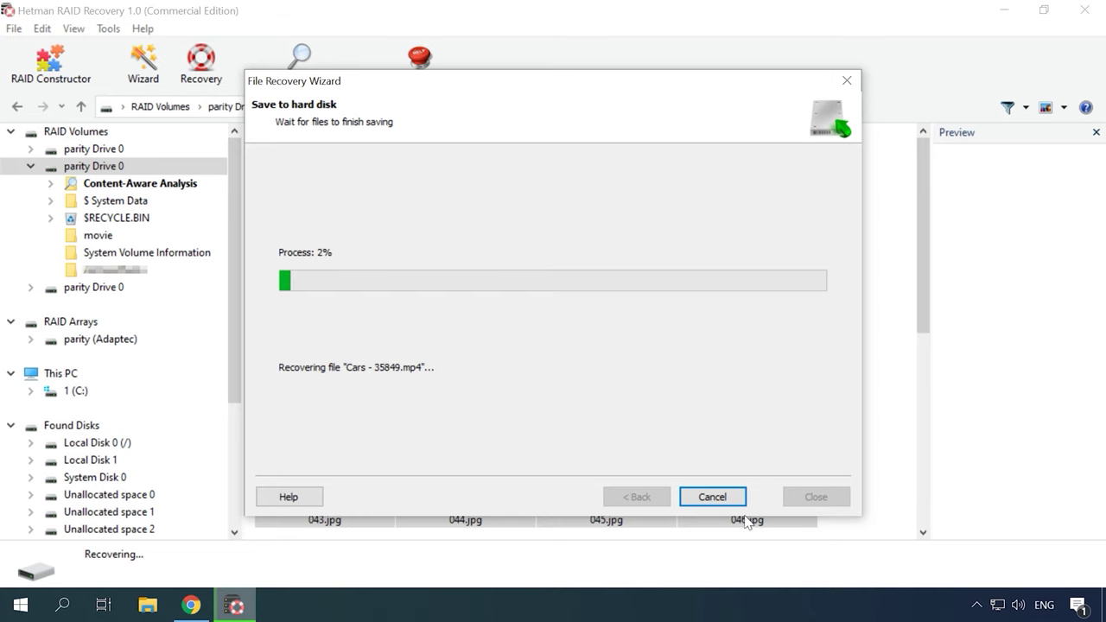
pyautogui.click(714, 498)
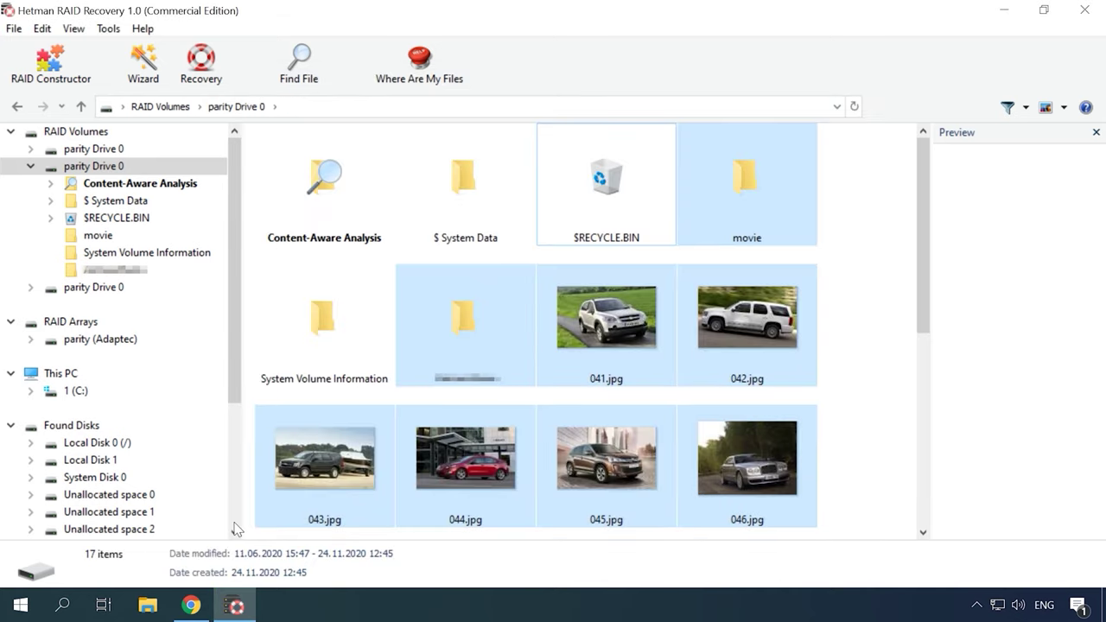
# Switch to File Explorer and open the C:\1 folder to check the recovered files
pyautogui.click(145, 605)
pyautogui.doubleClick(188, 112)
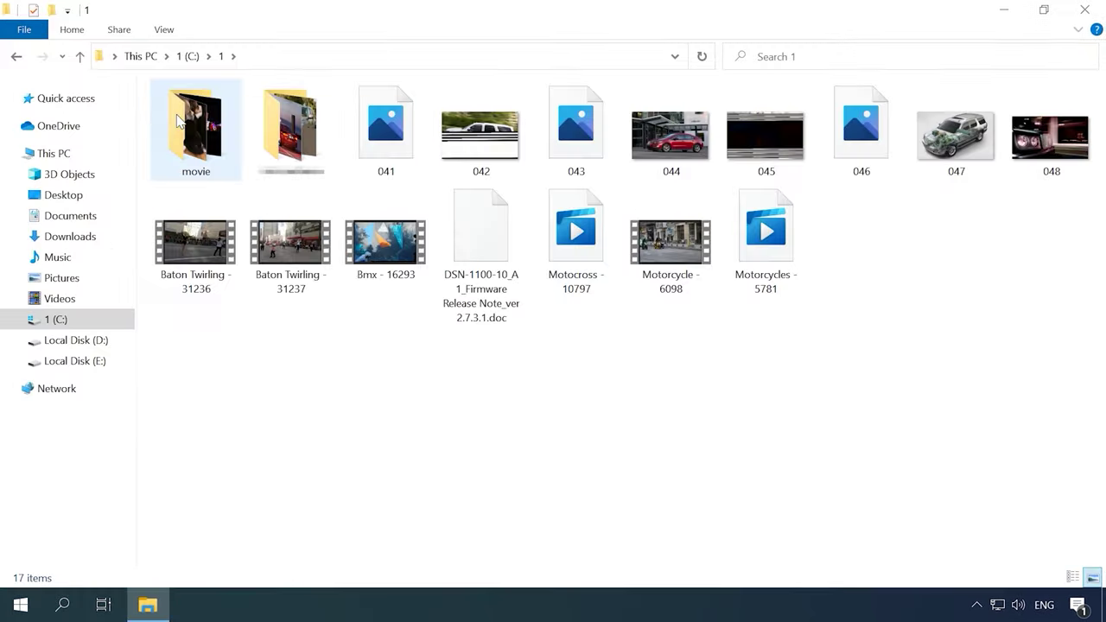